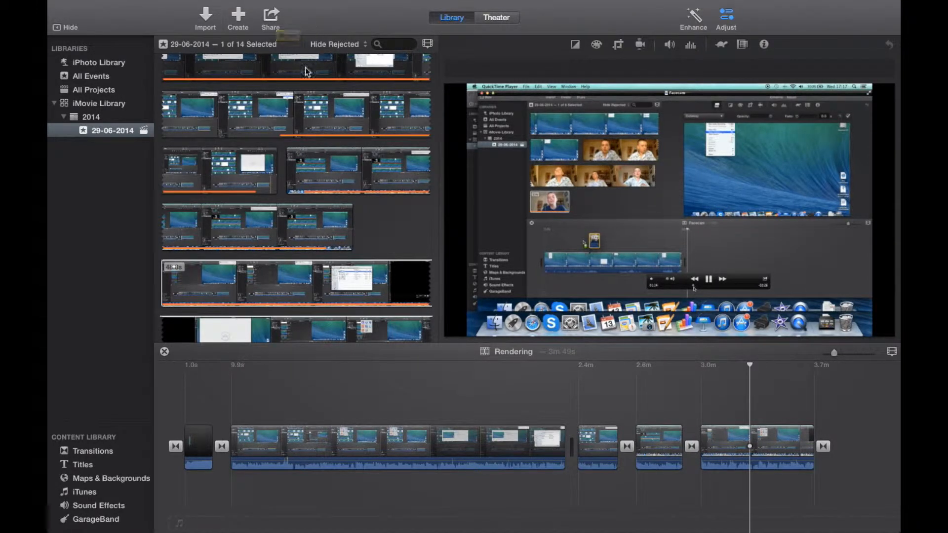
- Look through the clips in the 29-06-2014 event and briefly play back the footage
scroll(375, 262, down, 10)
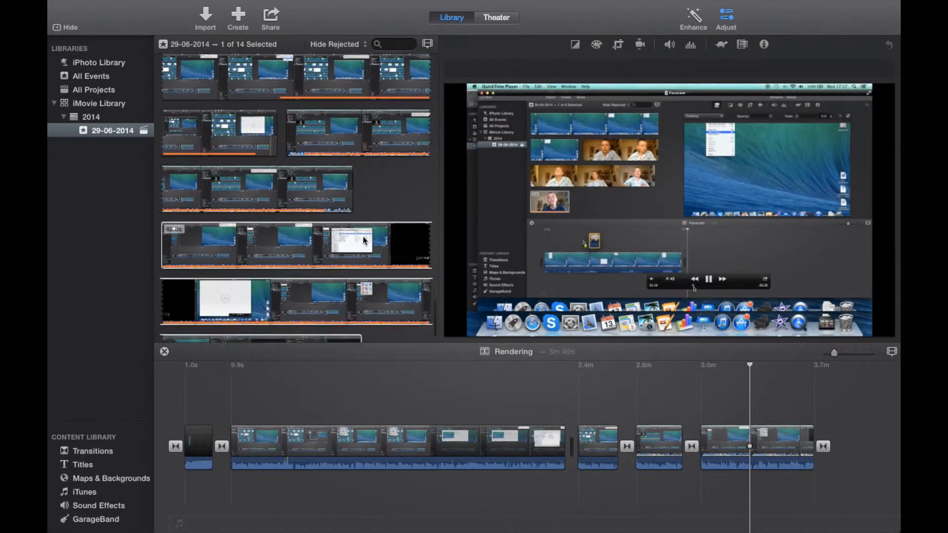
scroll(362, 240, down, 10)
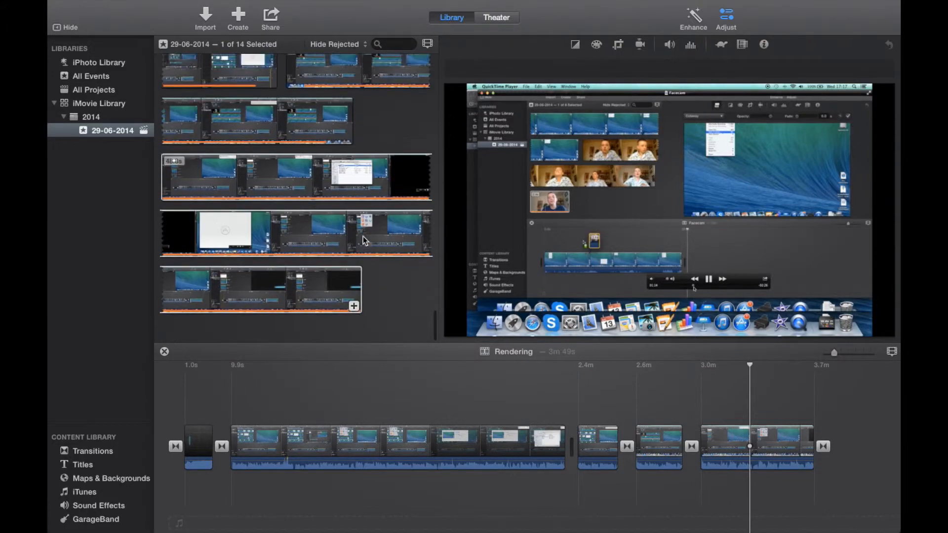
scroll(359, 241, down, 3)
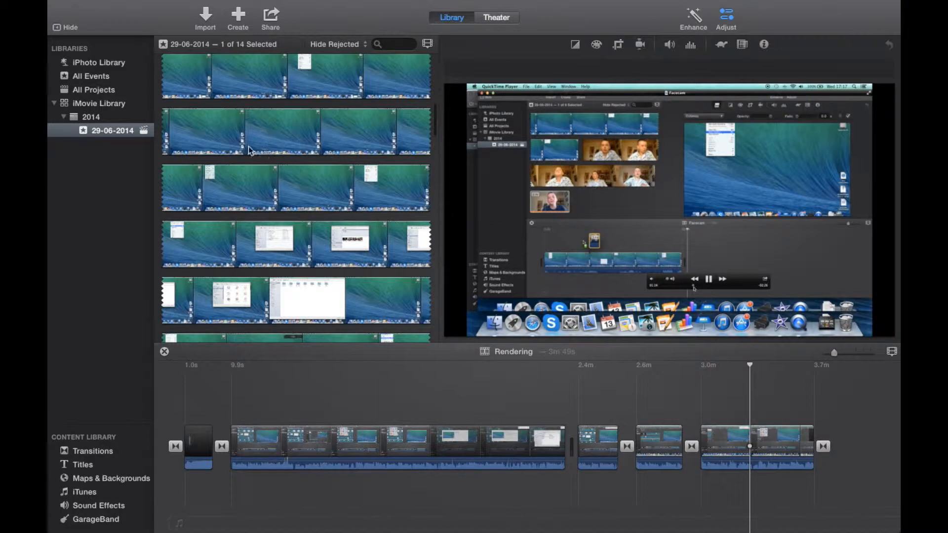
scroll(254, 147, down, 4)
scroll(254, 148, up, 4)
scroll(254, 147, up, 4)
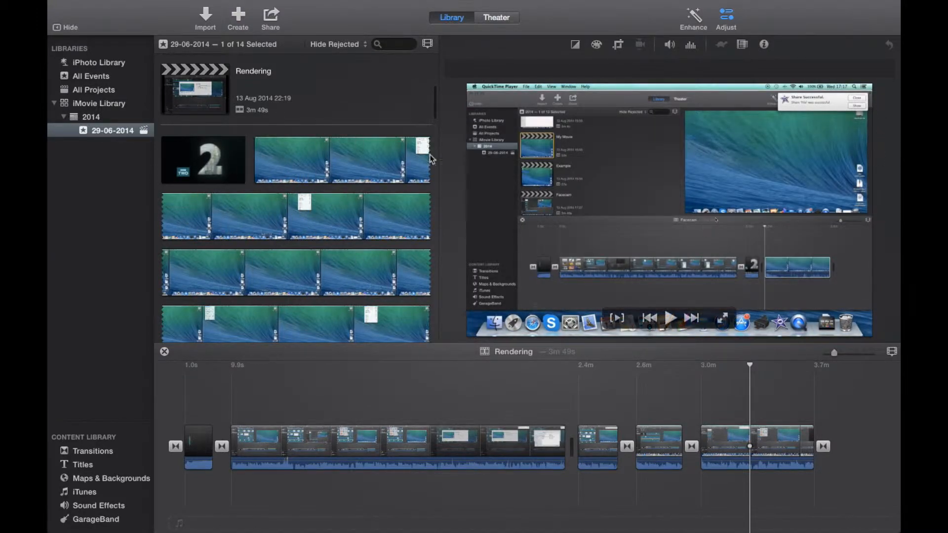
key(space)
key(space)
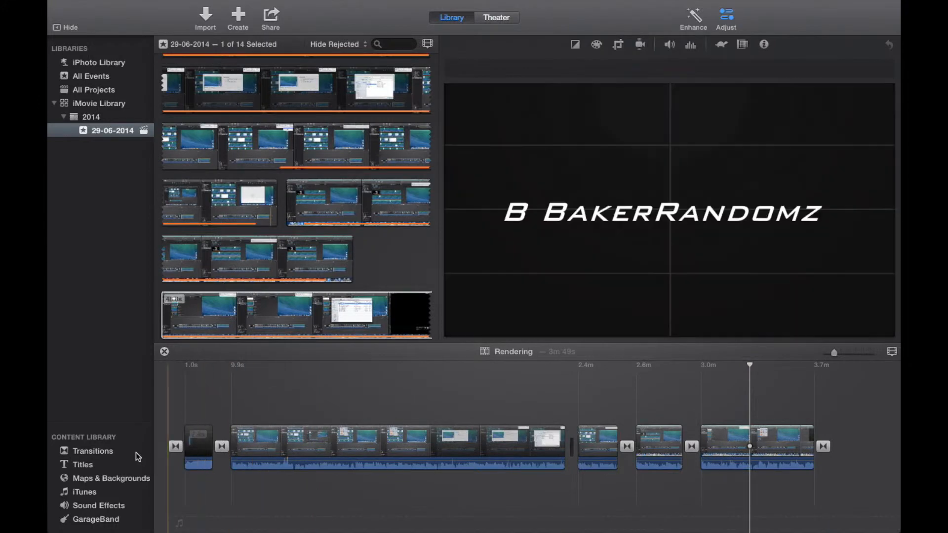
click(231, 27)
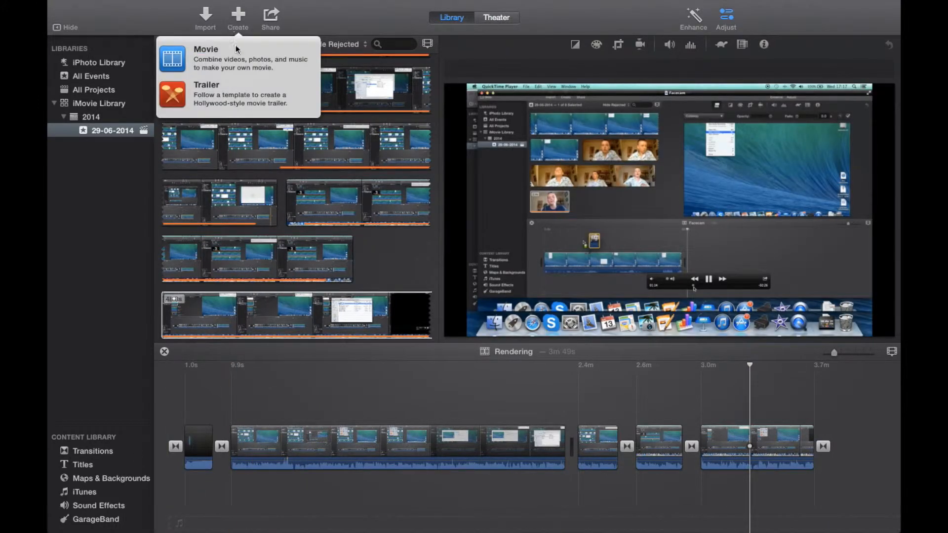
click(239, 49)
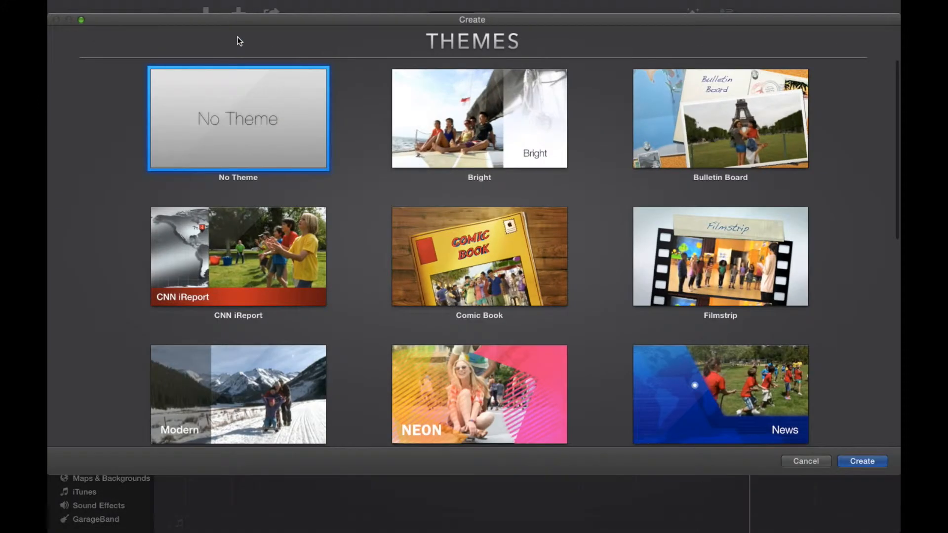
click(806, 461)
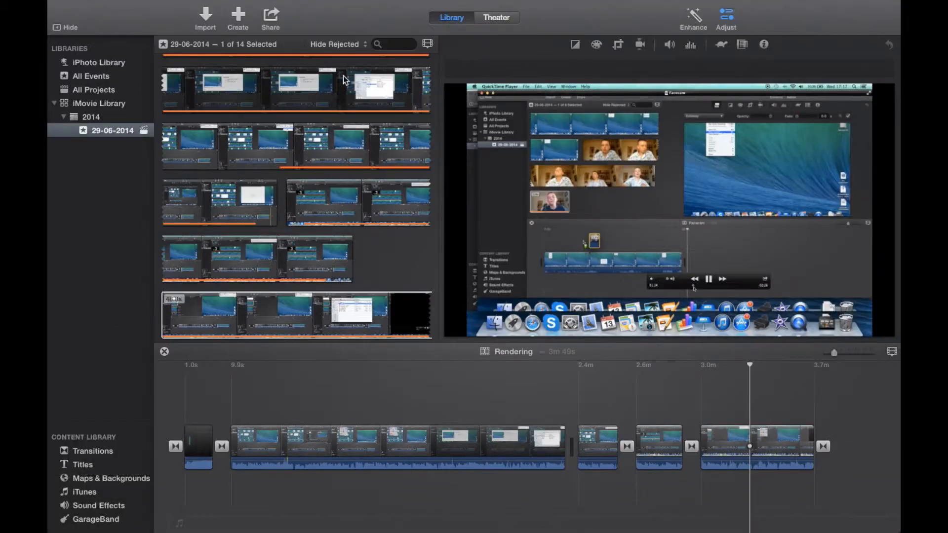
- Start a new movie, look through the available themes and preview the Comic Book theme
click(238, 30)
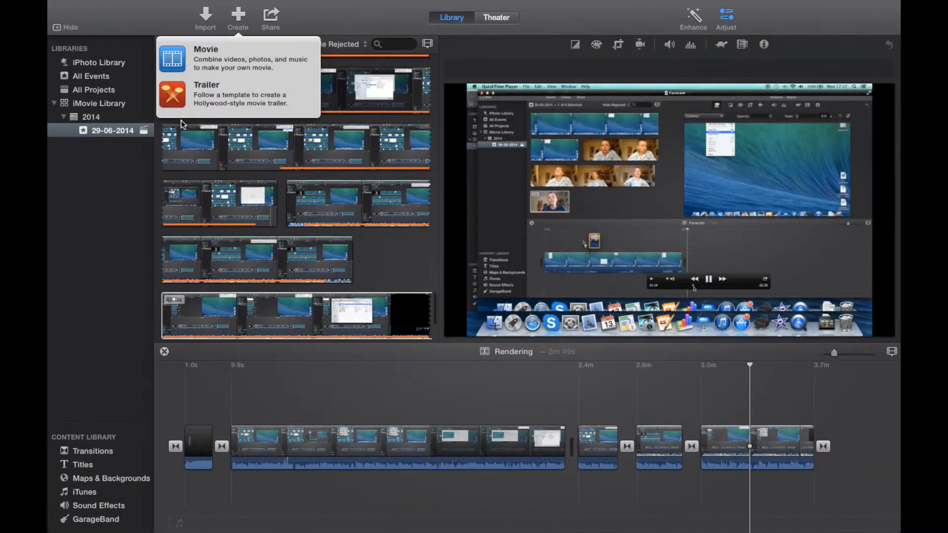
click(206, 59)
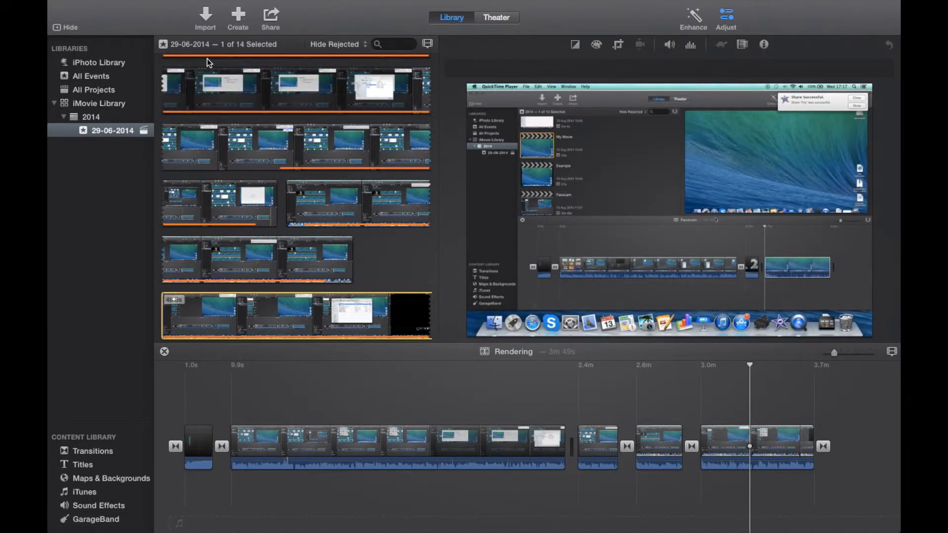
scroll(508, 294, down, 10)
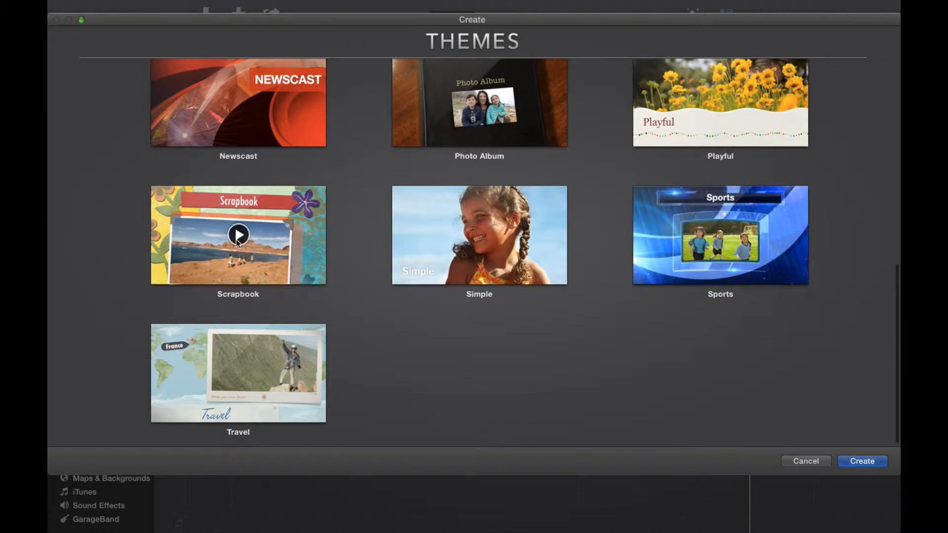
scroll(260, 254, up, 10)
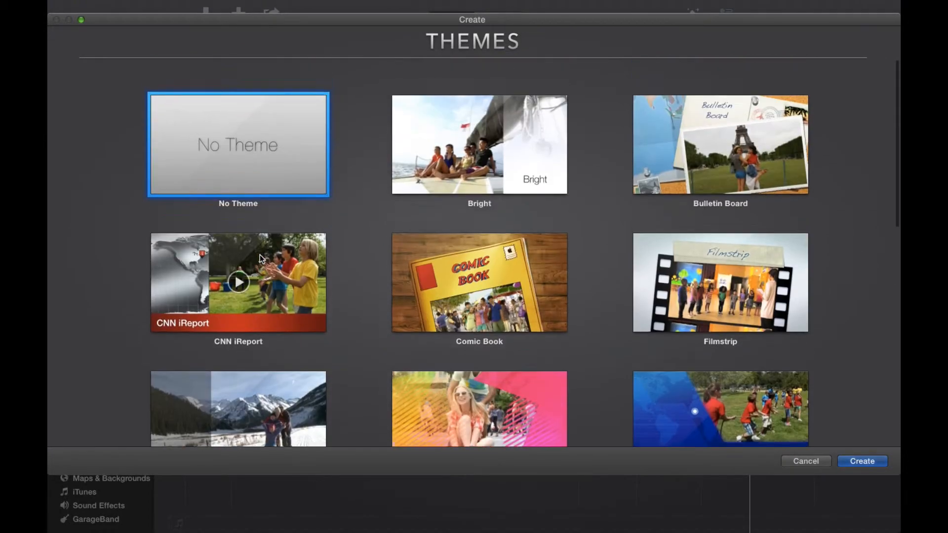
scroll(260, 255, down, 1)
click(479, 264)
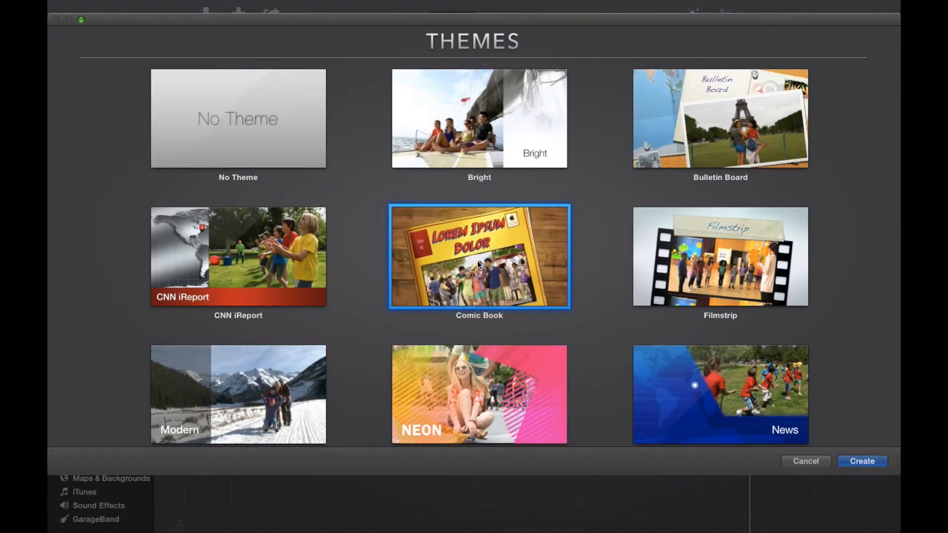
mouse_move(749, 430)
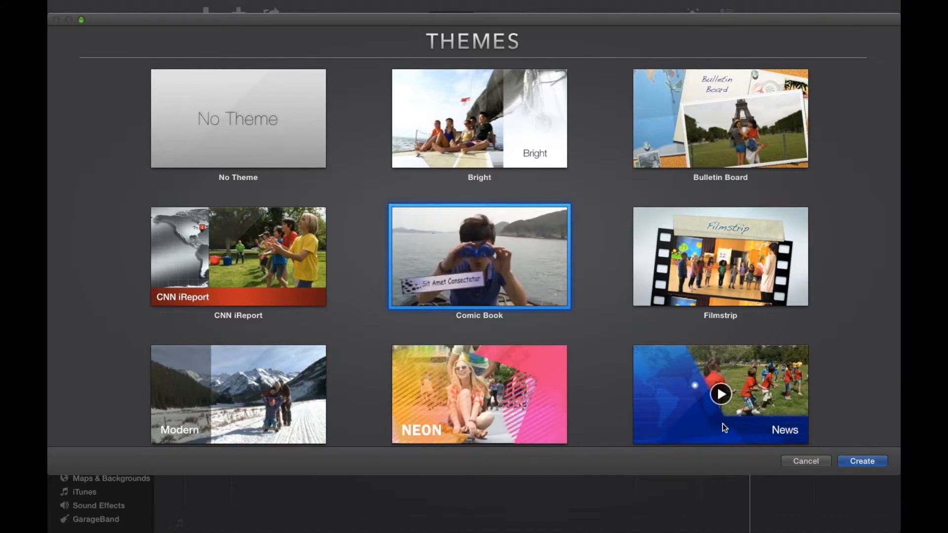
- Create the movie with No Theme, naming it Test and keeping it in the 29-06-2014 event
click(270, 151)
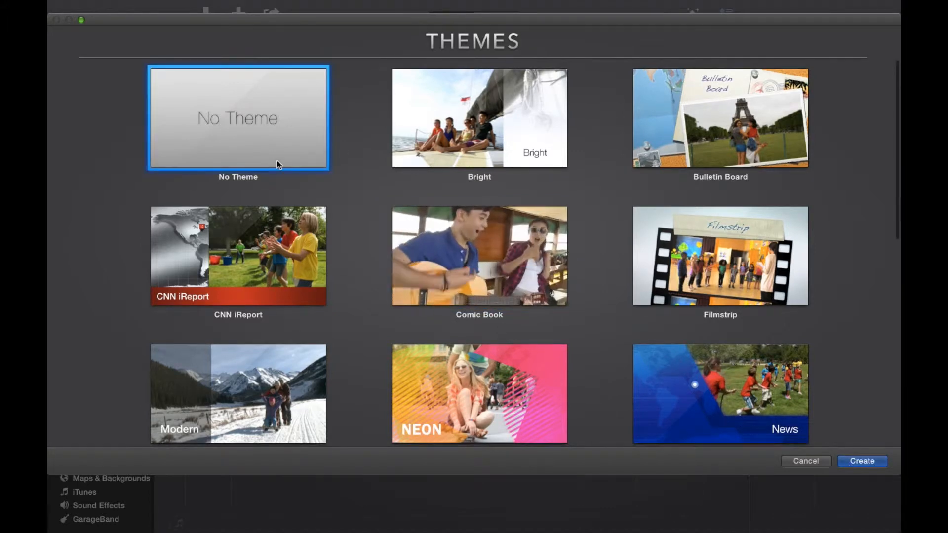
double_click(257, 130)
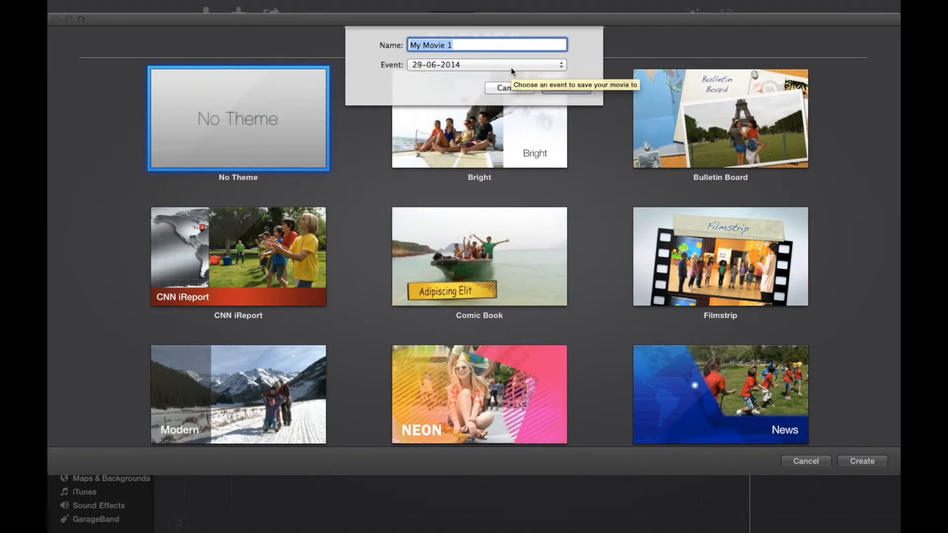
text(Test)
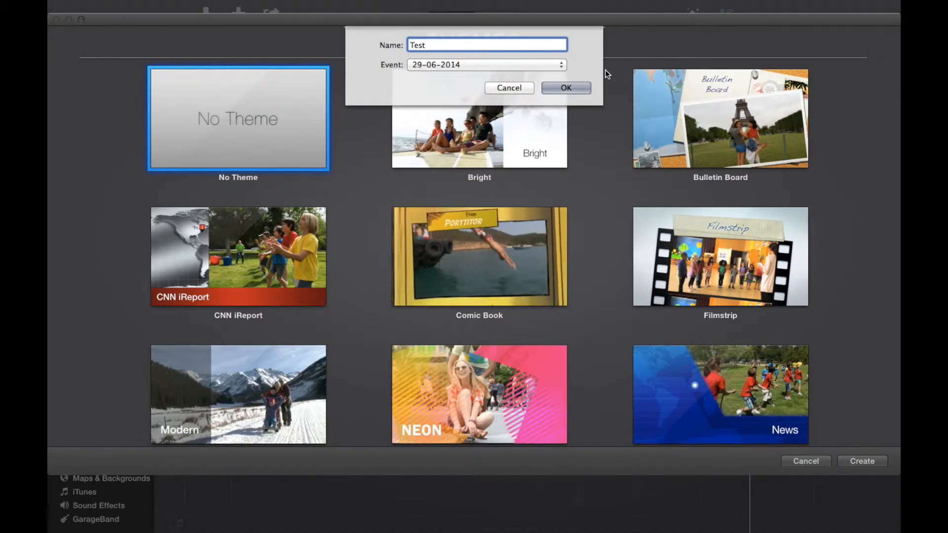
click(574, 86)
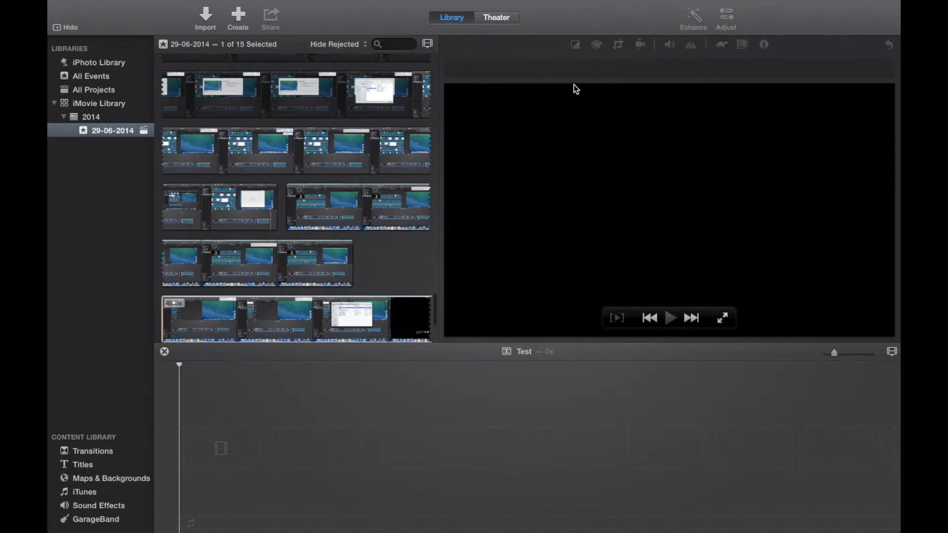
- Look through the event's clips and view the sources offered for importing media
scroll(249, 166, up, 10)
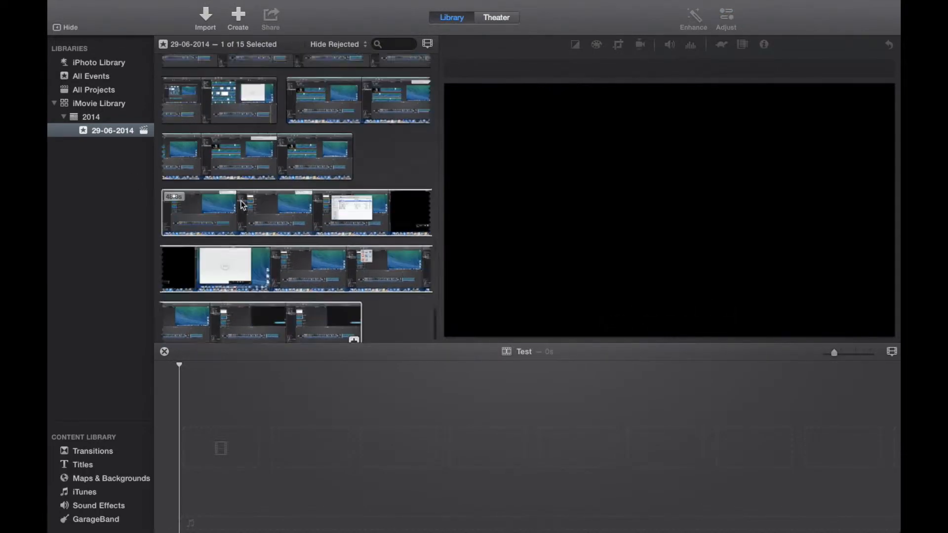
scroll(242, 203, down, 10)
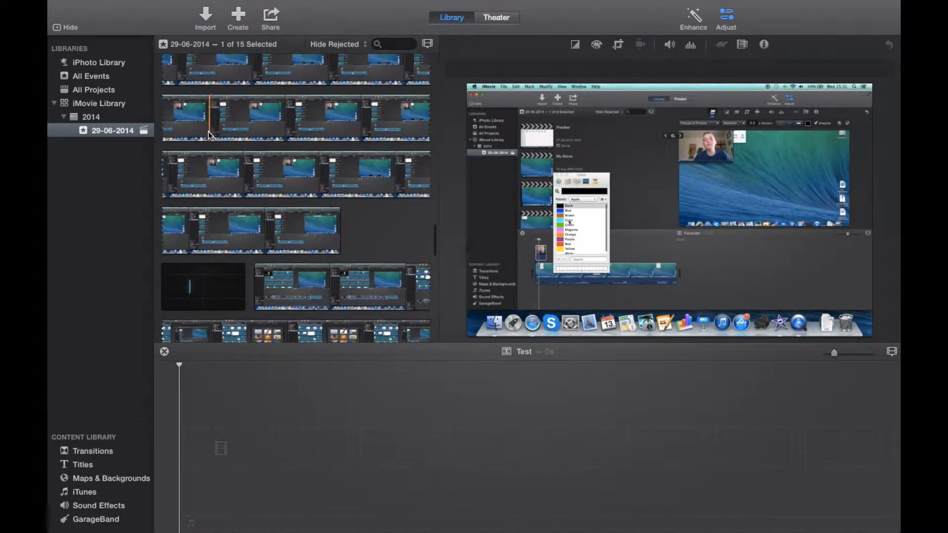
click(203, 18)
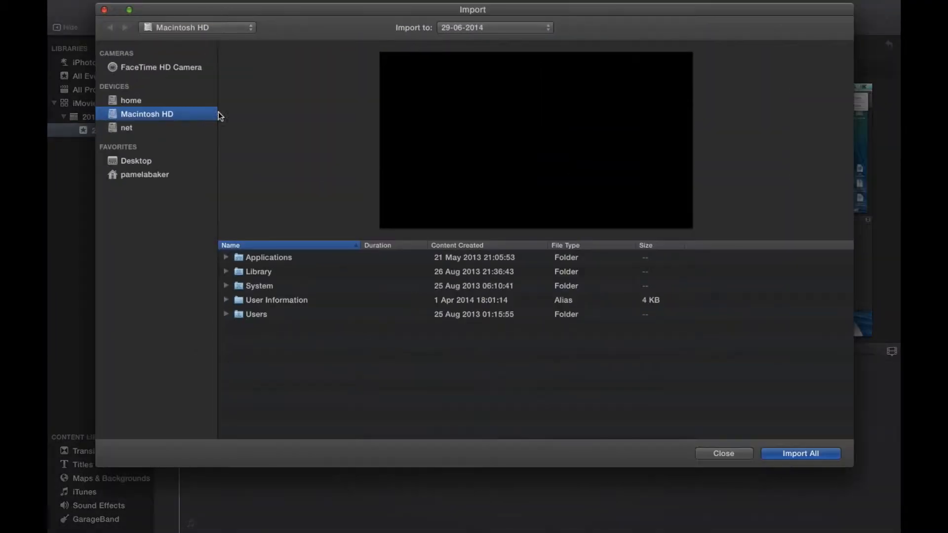
click(104, 9)
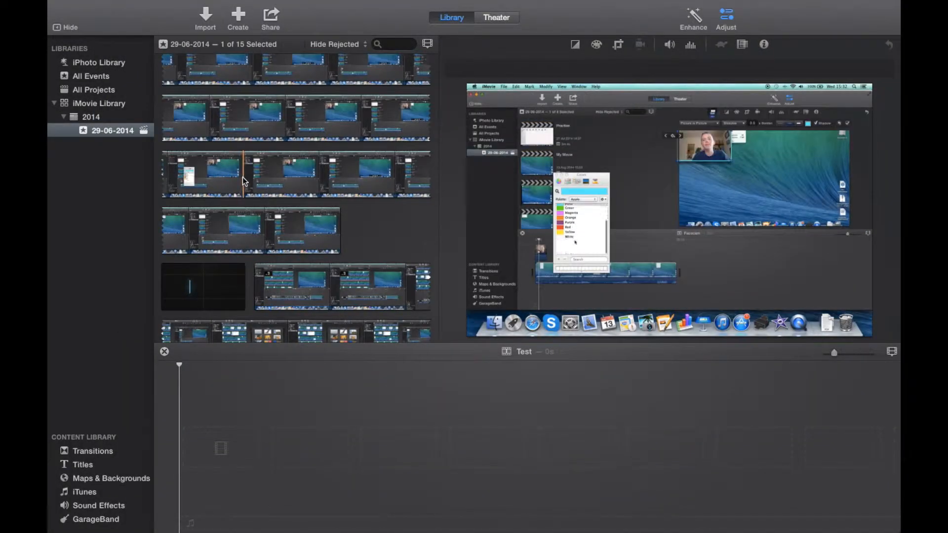
- Add about the last 24 seconds of a screen-recording clip to the empty Test timeline and play it back
drag(244, 180, 374, 227)
drag(320, 212, 202, 447)
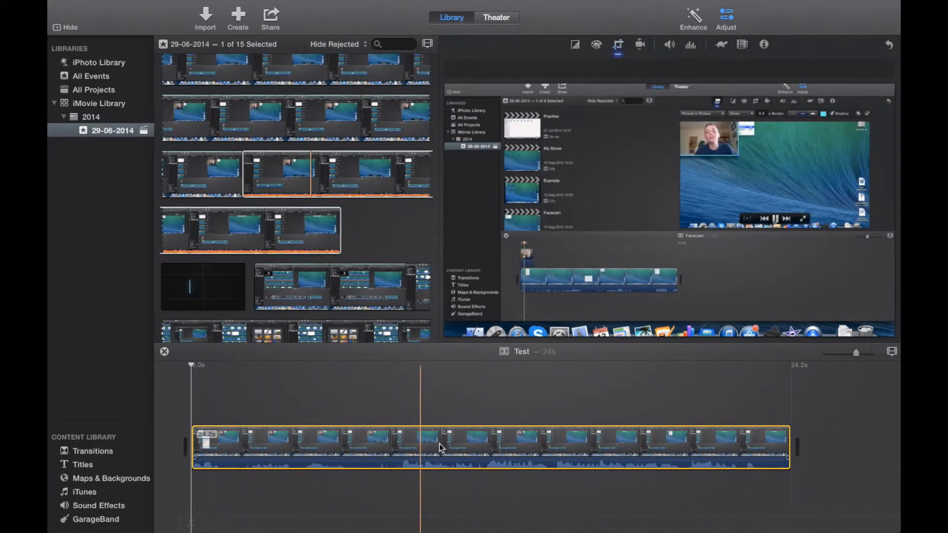
key(space)
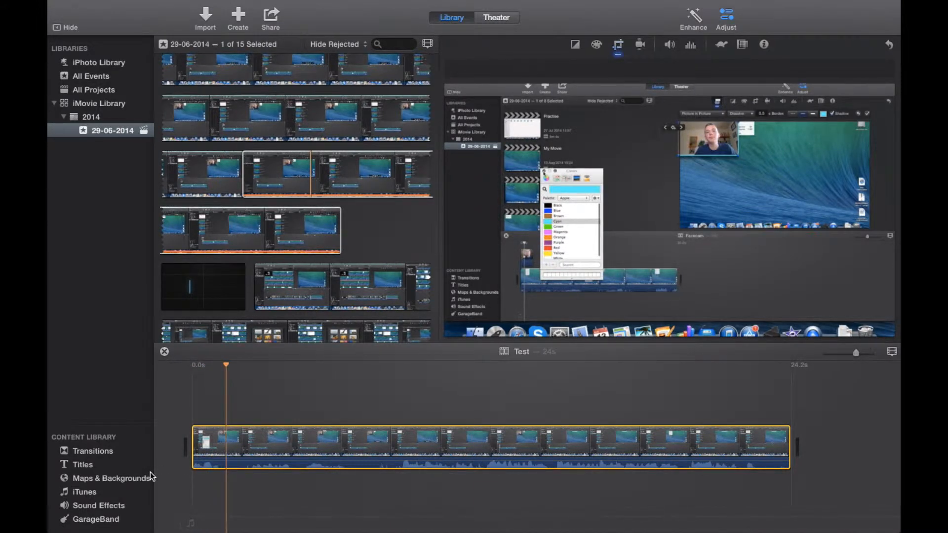
- Try larger and smaller timeline zoom levels, settling on one that shows the whole clip with room to spare
scroll(811, 374, right, 1)
mouse_move(703, 320)
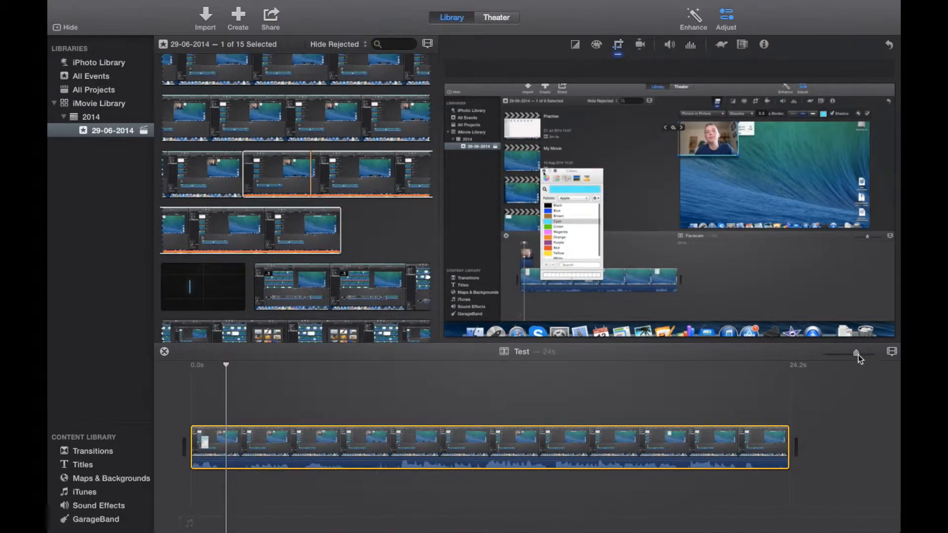
drag(857, 354, 899, 359)
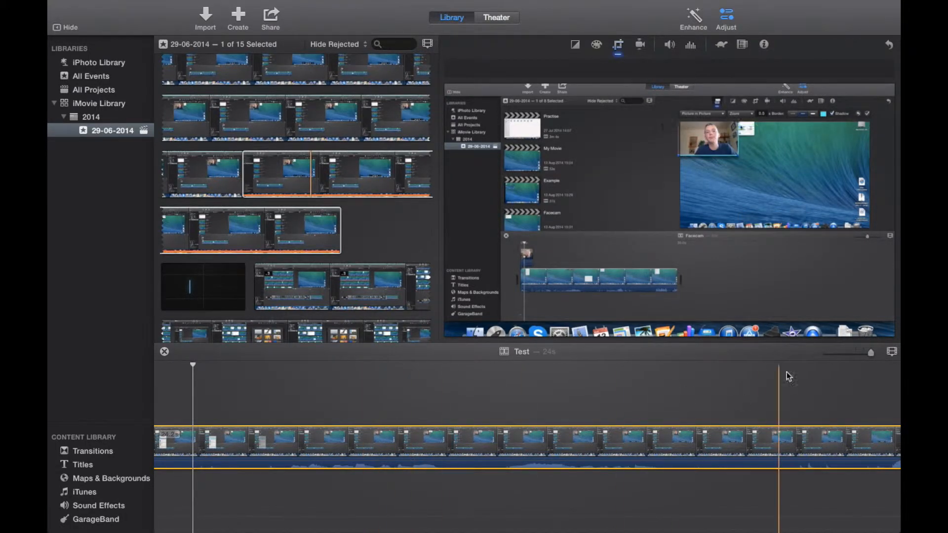
drag(872, 355, 805, 357)
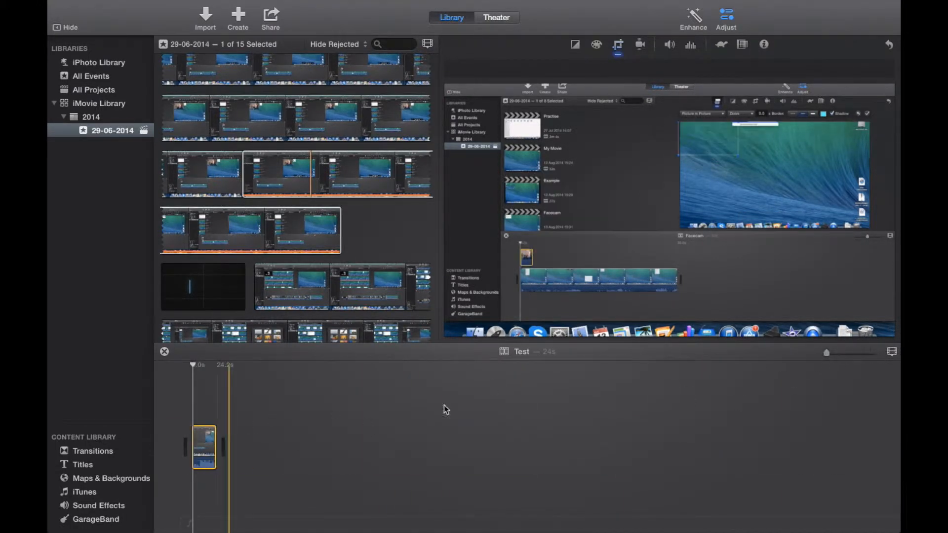
click(834, 354)
click(840, 354)
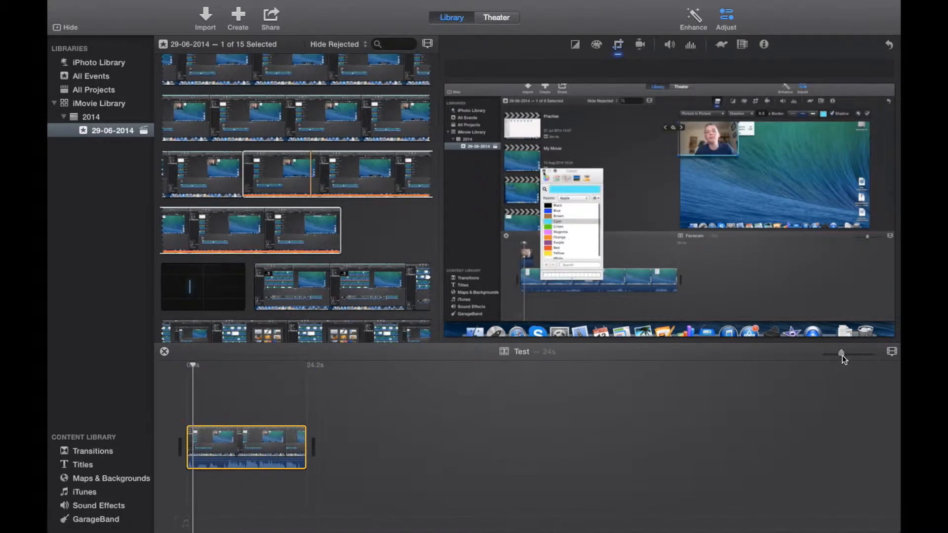
drag(840, 354, 849, 354)
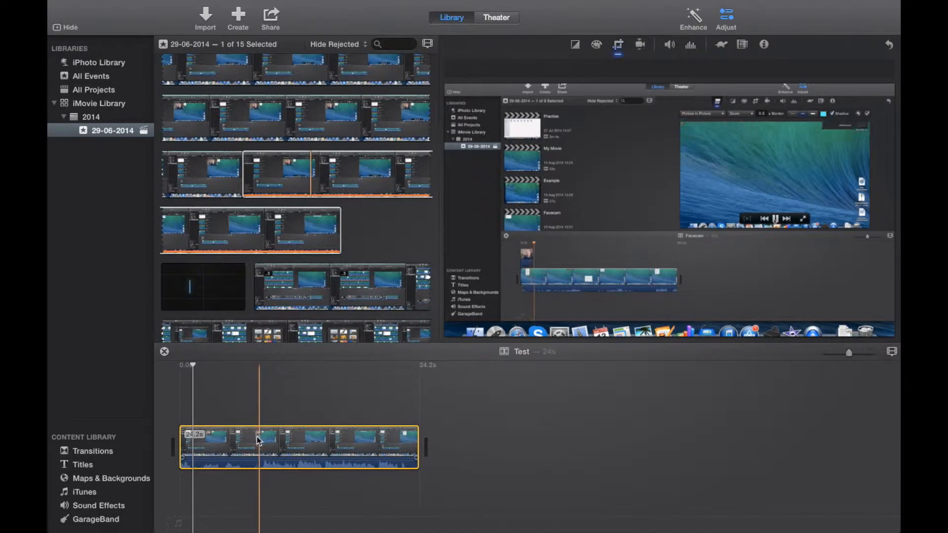
- Play the start of the timeline clip and split it at about 3.7 s
key(space)
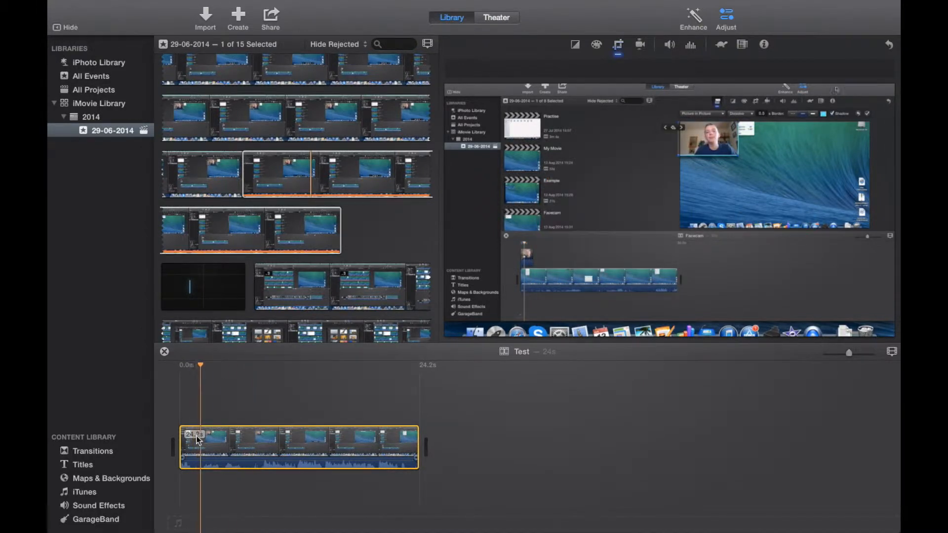
key(space)
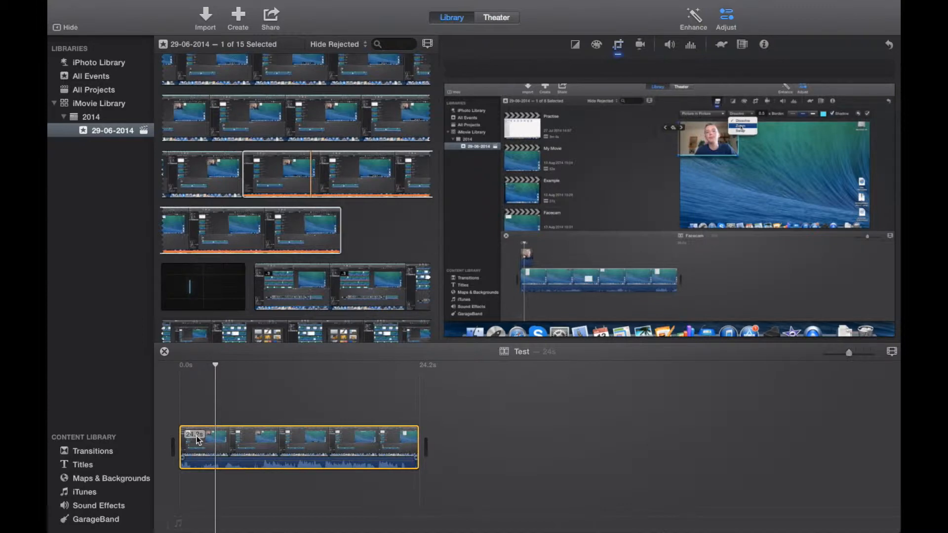
key(super+b)
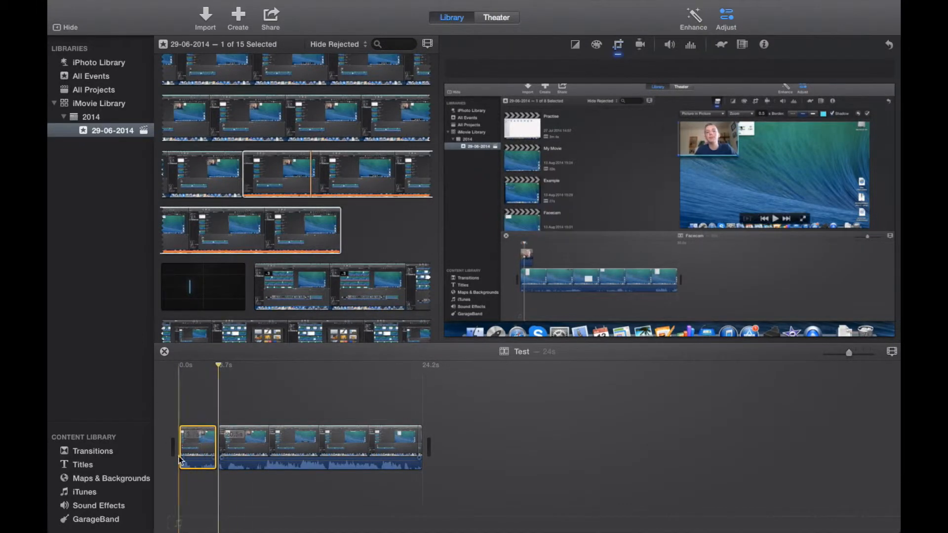
- Split the second segment at about 5.9 s and delete the 2.2-second middle piece
key(space)
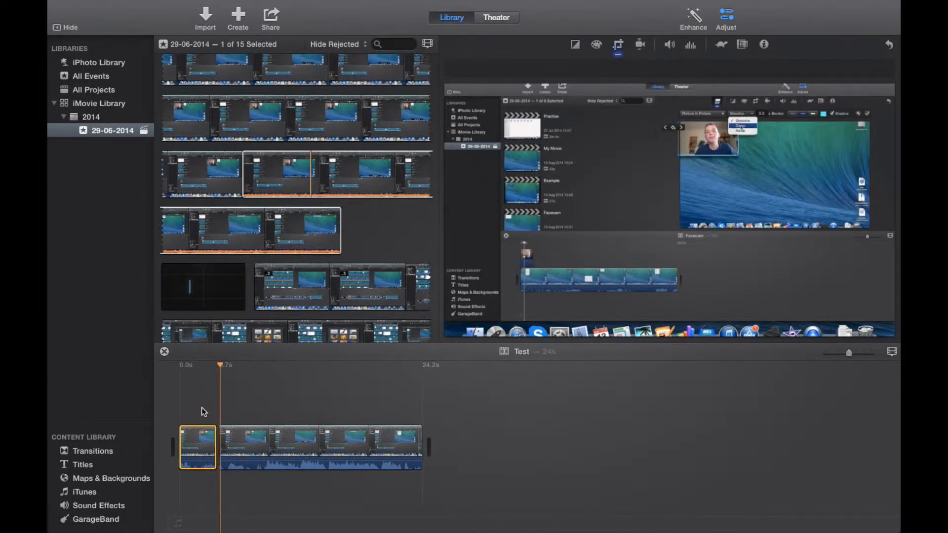
key(space)
click(240, 454)
key(super+b)
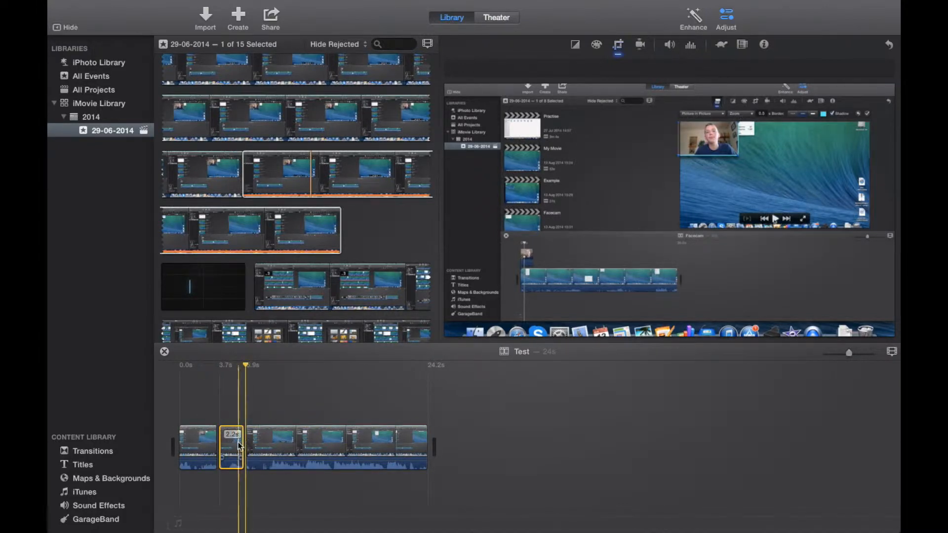
key(Delete)
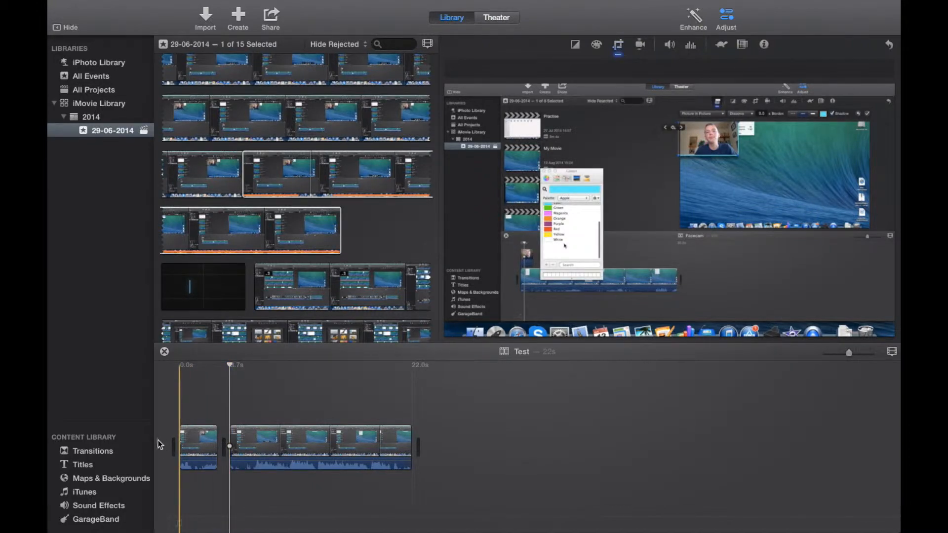
- Look through the available transitions, add a Cross Blur before the first clip in the timeline, and play it back
click(114, 449)
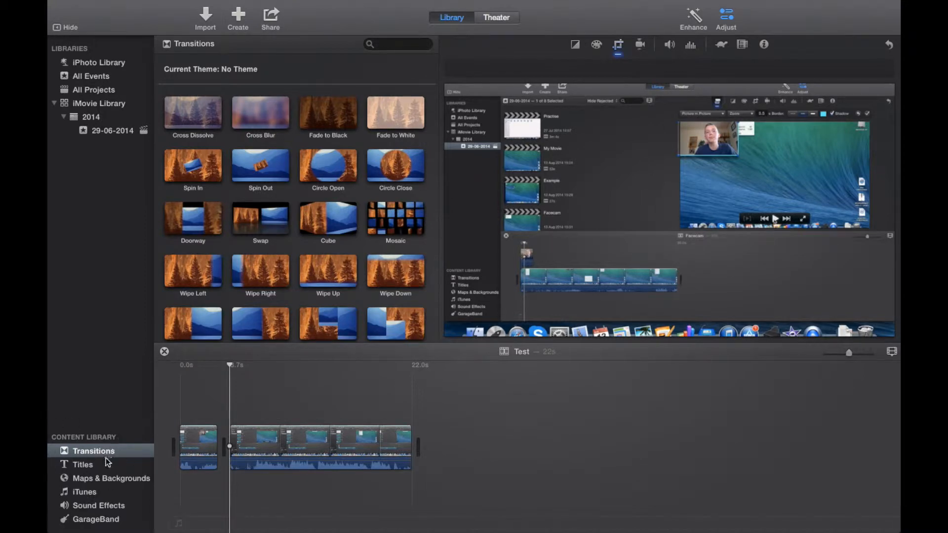
click(181, 423)
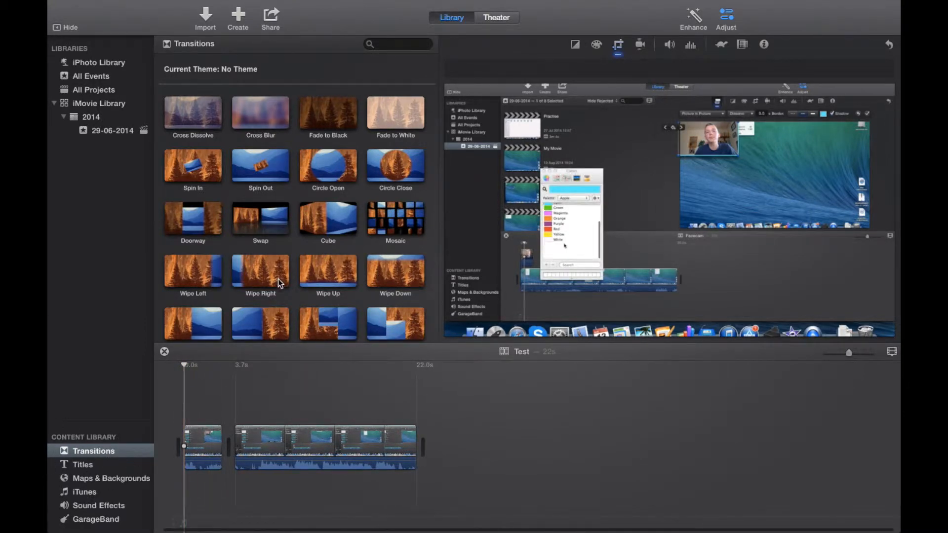
scroll(277, 280, down, 3)
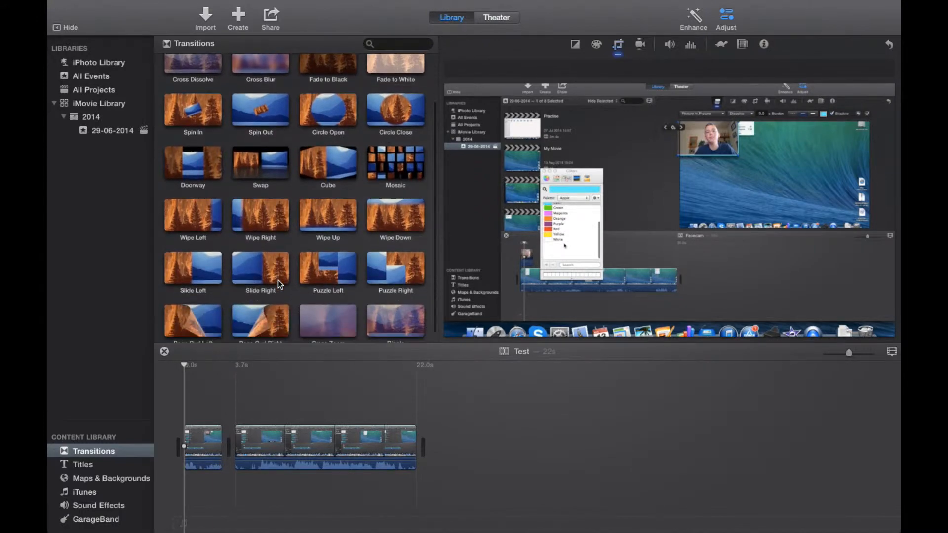
scroll(277, 280, up, 3)
scroll(277, 282, down, 3)
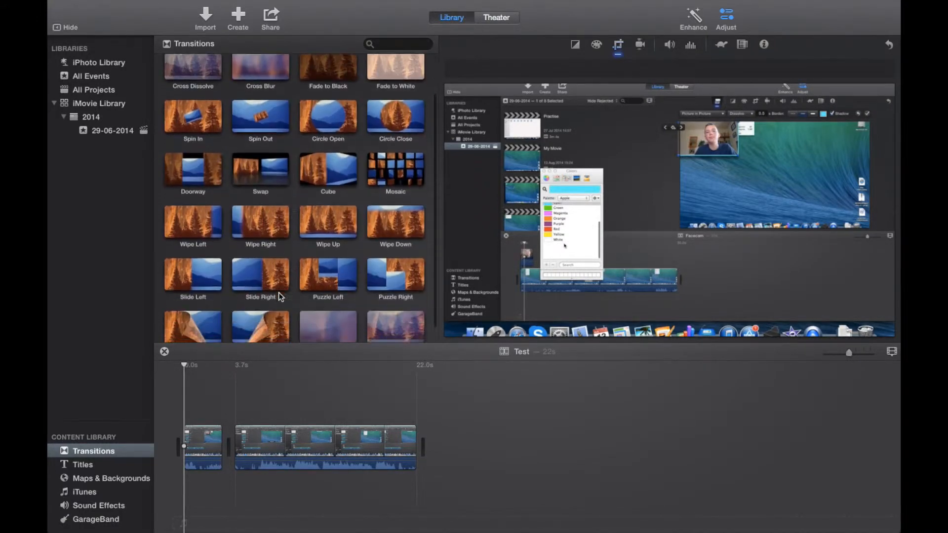
scroll(283, 289, up, 3)
scroll(284, 290, down, 3)
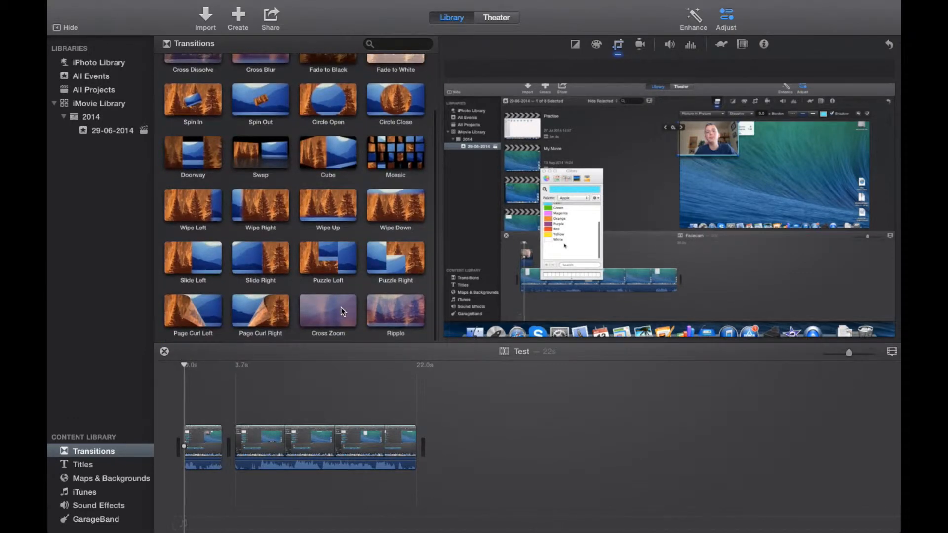
scroll(341, 307, up, 3)
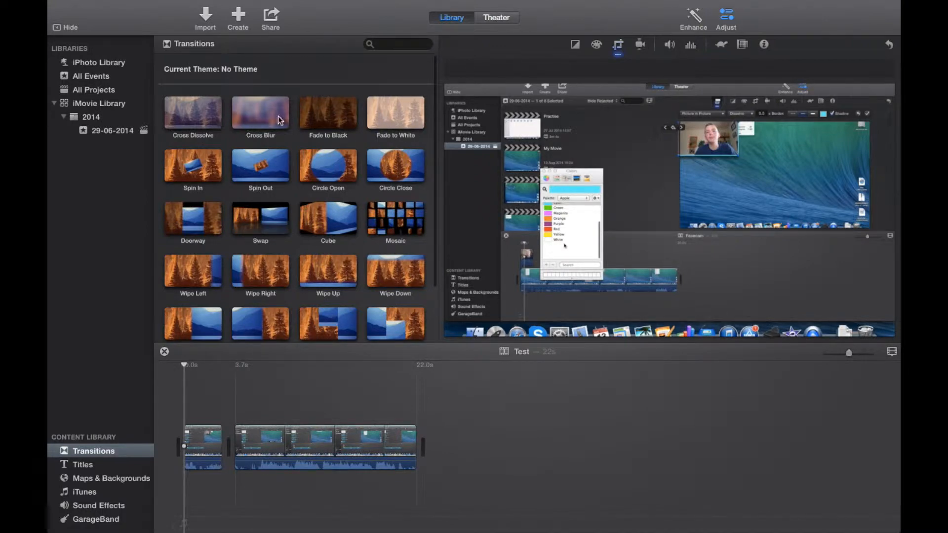
drag(241, 118, 159, 448)
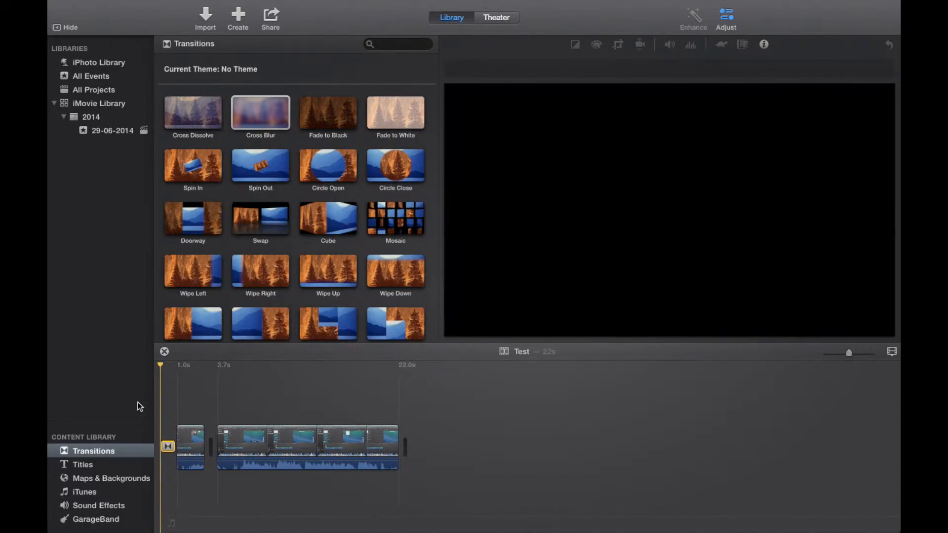
key(space)
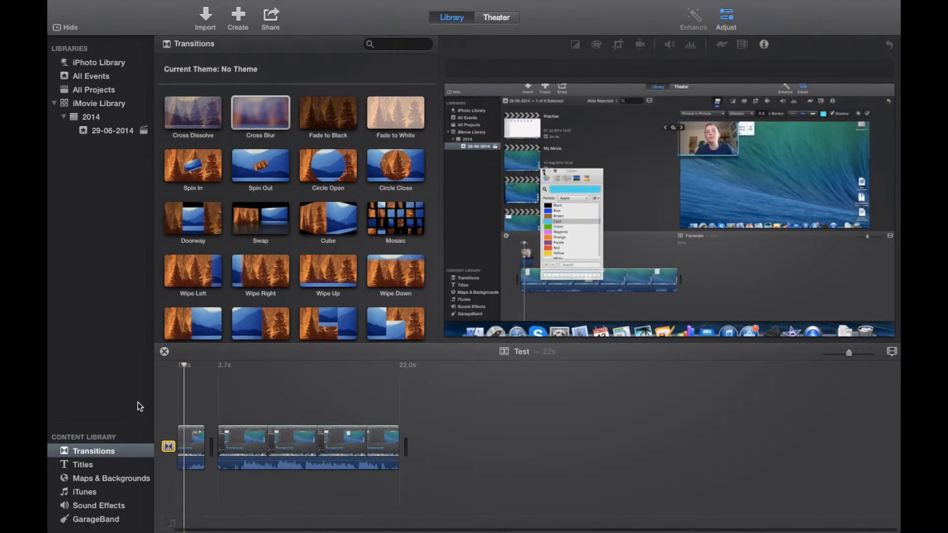
key(XF86AudioLowerVolume)
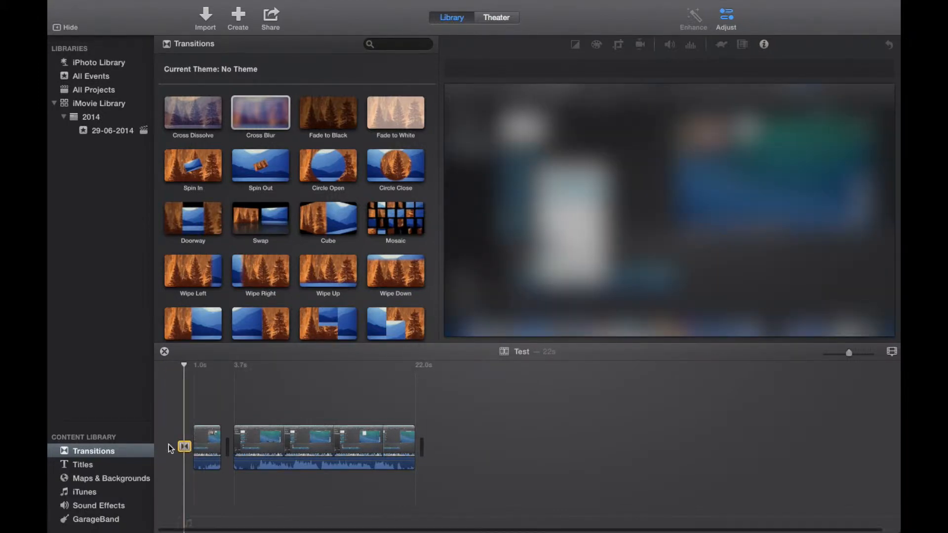
- Set the Cross Blur transition's duration to 0.5 s and play the opening again
double_click(184, 448)
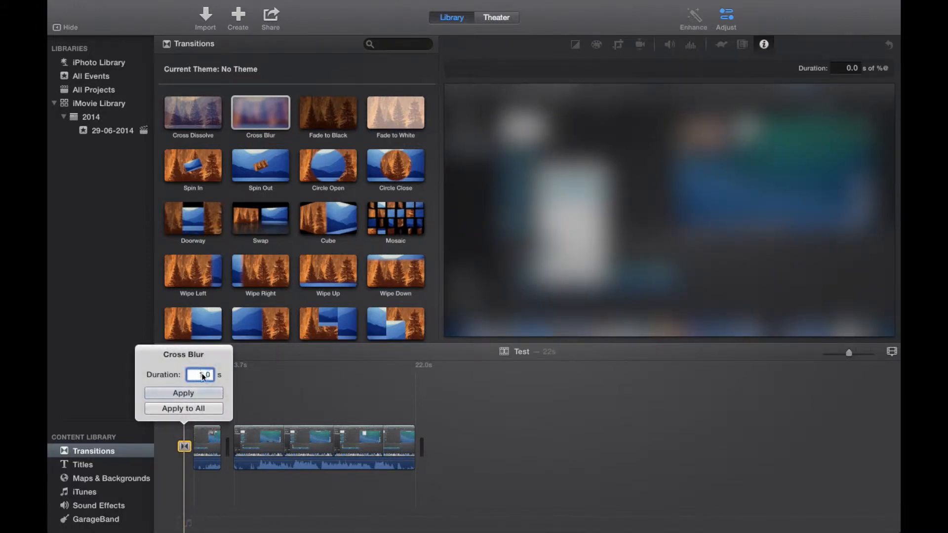
key(BackSpace)
text(0.5)
key(Return)
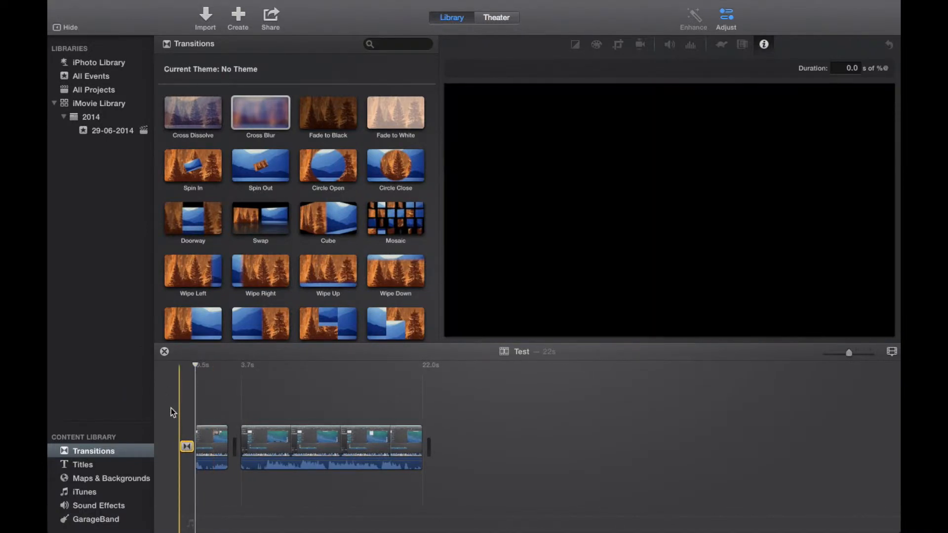
key(space)
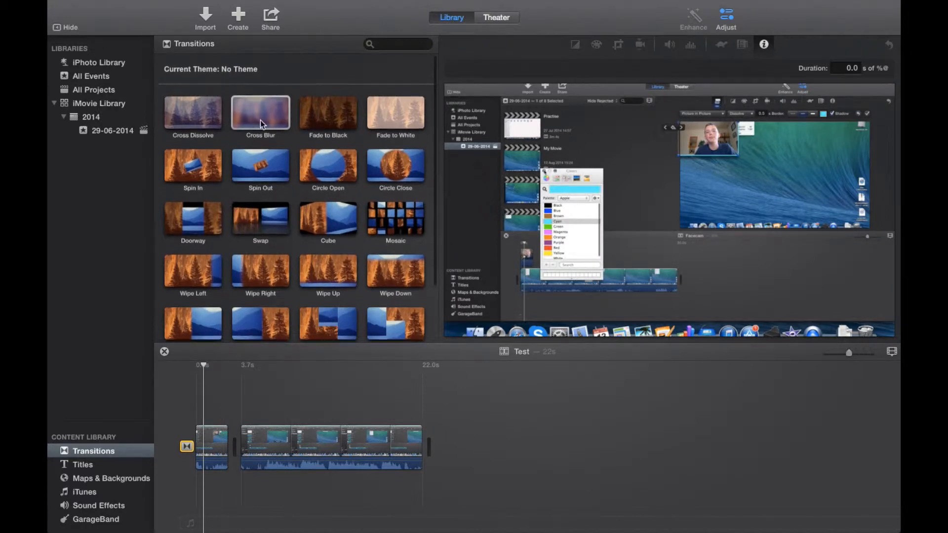
- Add a Fade to Black transition between the two video clips
click(313, 113)
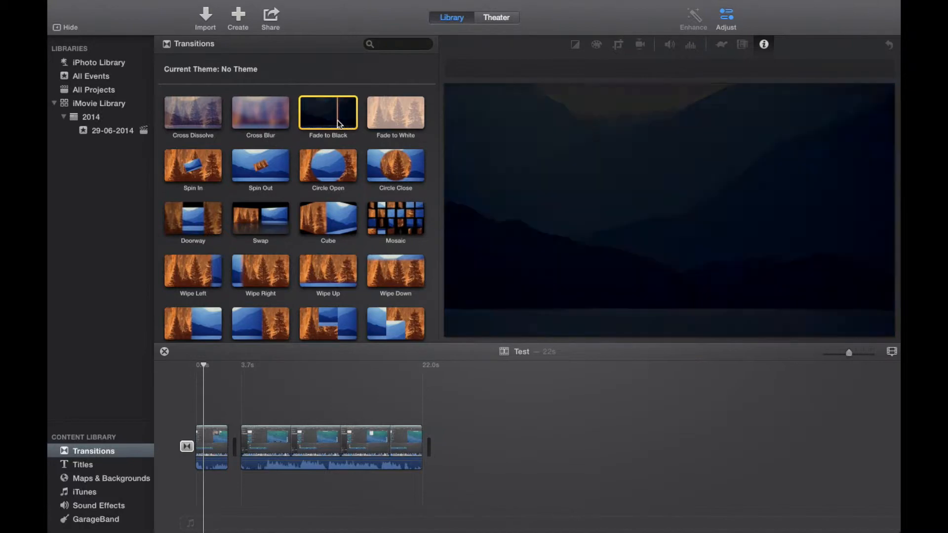
drag(303, 123, 233, 445)
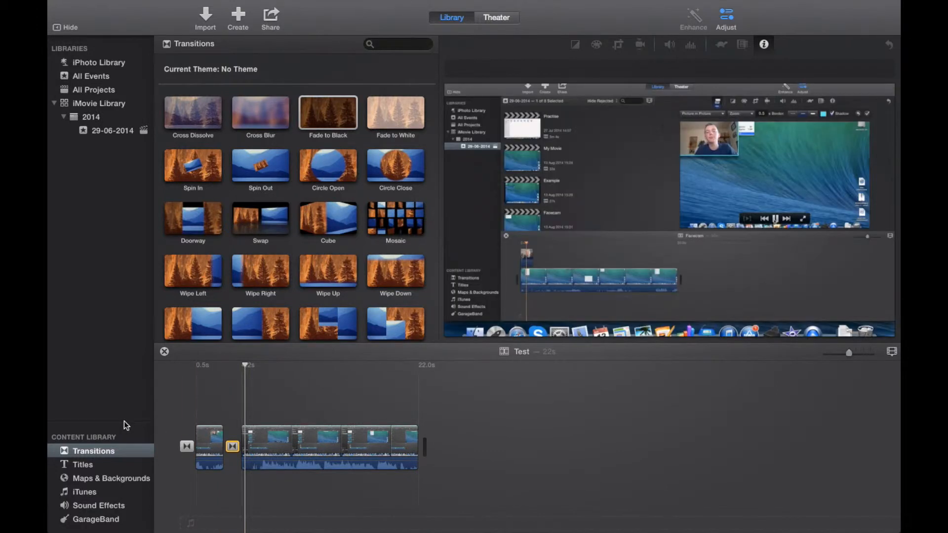
- Look through the available title styles and place a Standard title over the first video clip
click(114, 464)
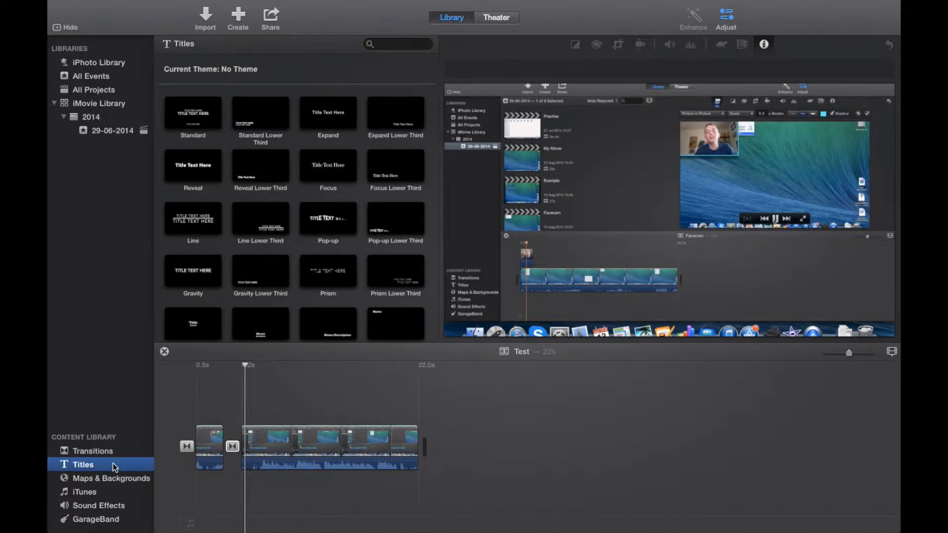
scroll(203, 116, down, 1)
click(205, 115)
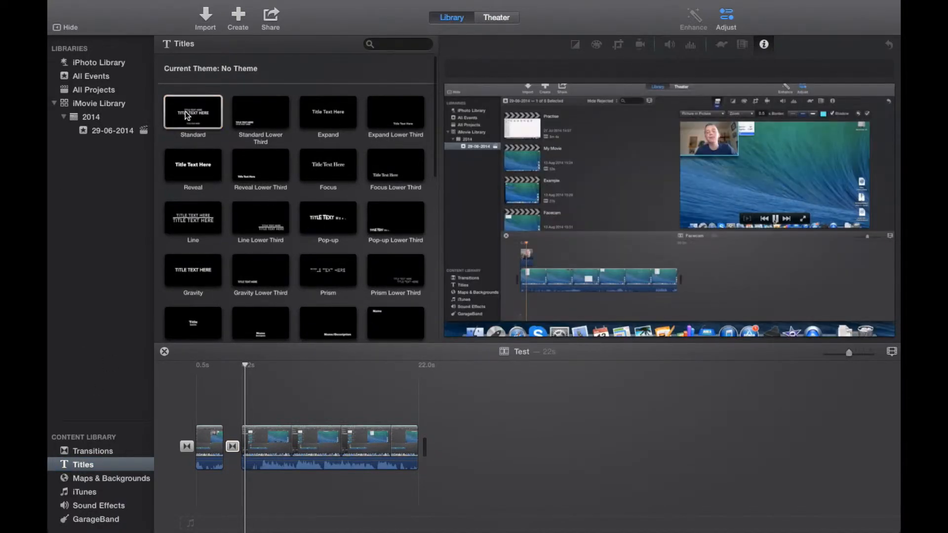
click(179, 112)
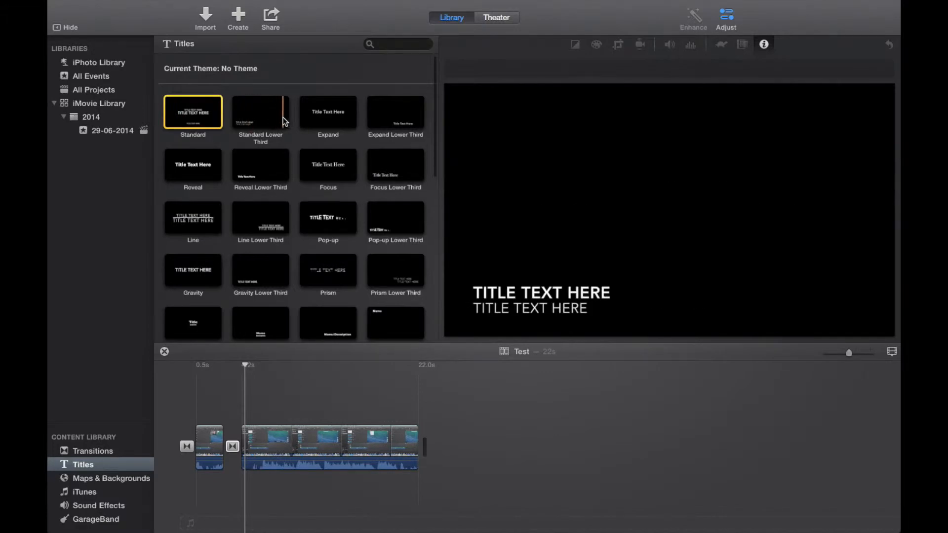
scroll(331, 185, down, 10)
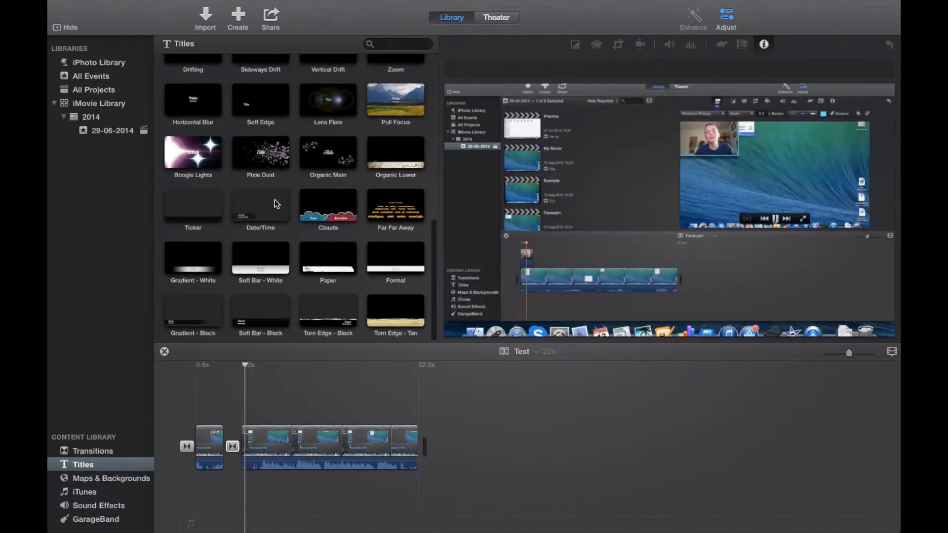
scroll(296, 222, up, 10)
click(207, 115)
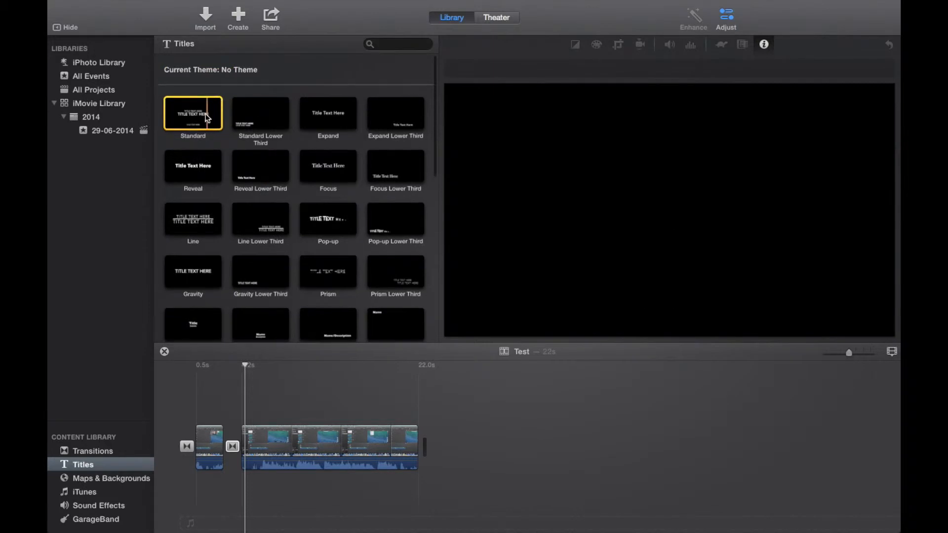
drag(207, 115, 199, 413)
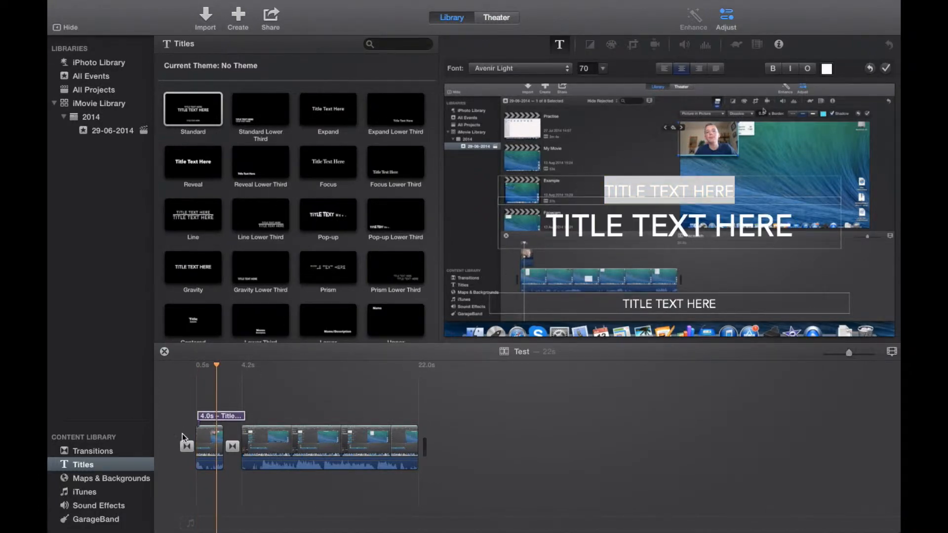
- Move the Standard title ahead of the opening transition as a standalone clip and play it from the start
drag(213, 419, 182, 438)
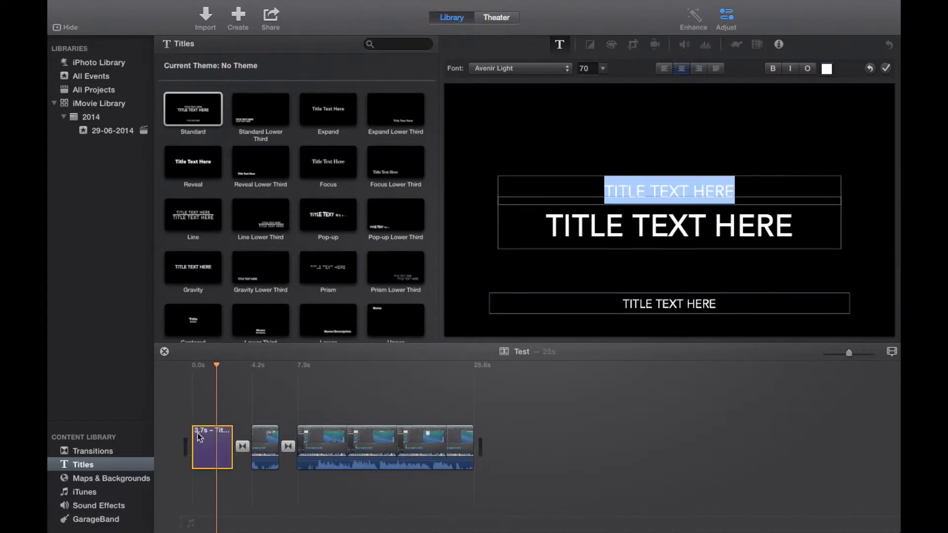
drag(219, 366, 192, 371)
key(space)
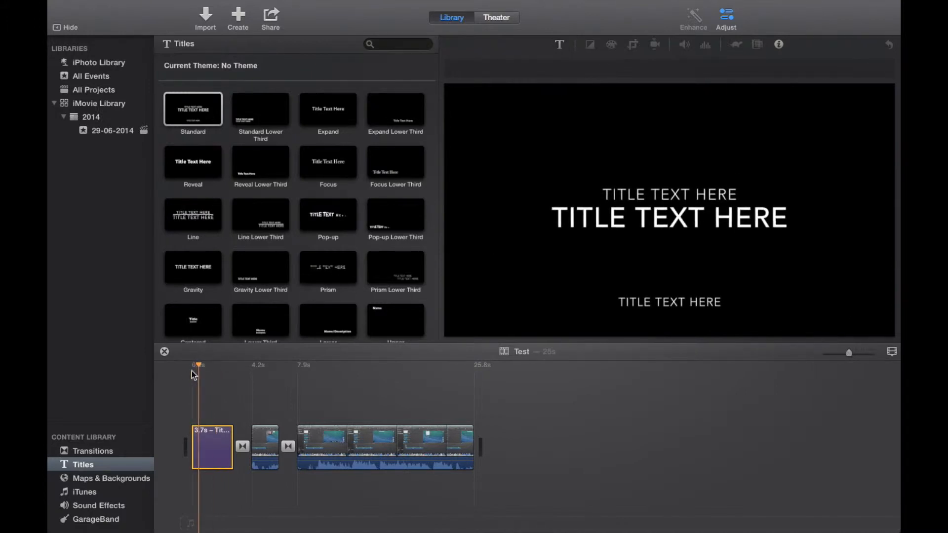
- Change the opening title's upper line to IMOVIE and its main line to BASIC EDITING, and play it back
mouse_move(581, 295)
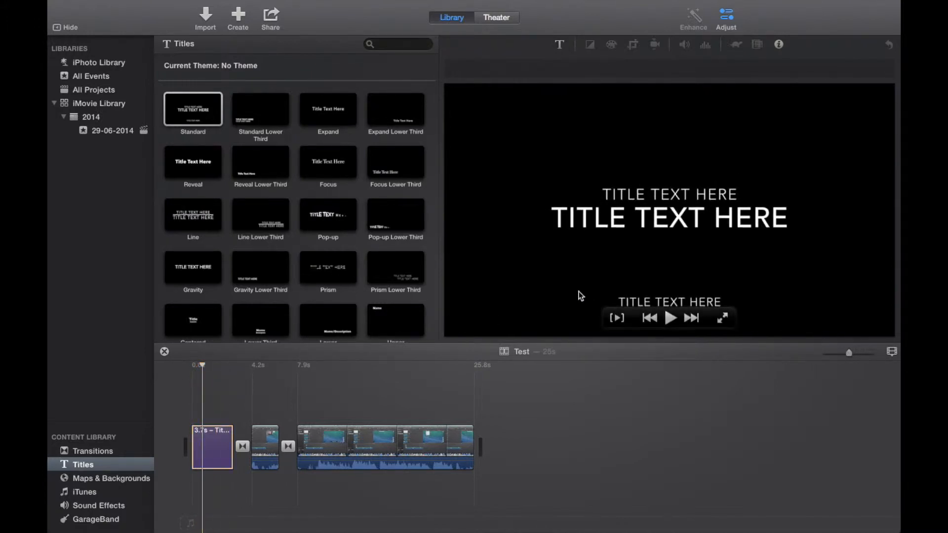
double_click(666, 200)
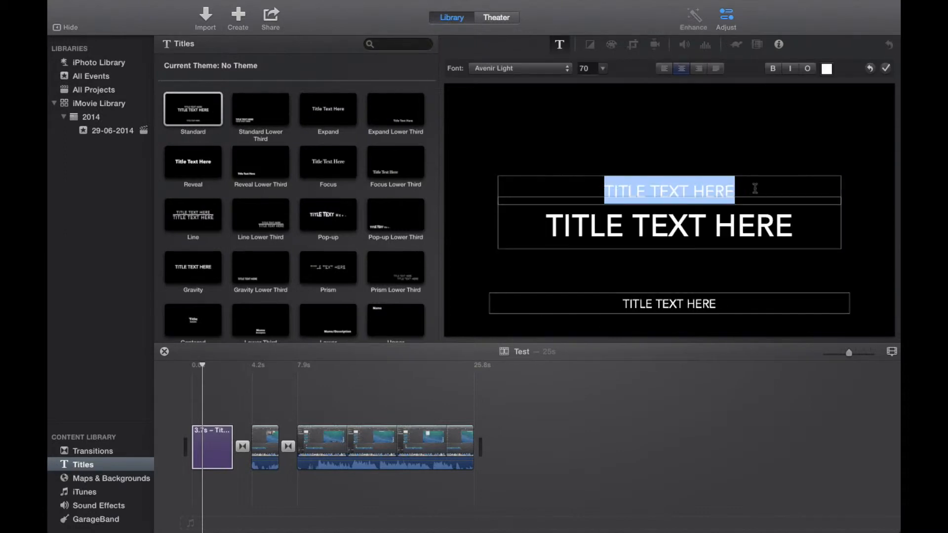
text(IMOVIE)
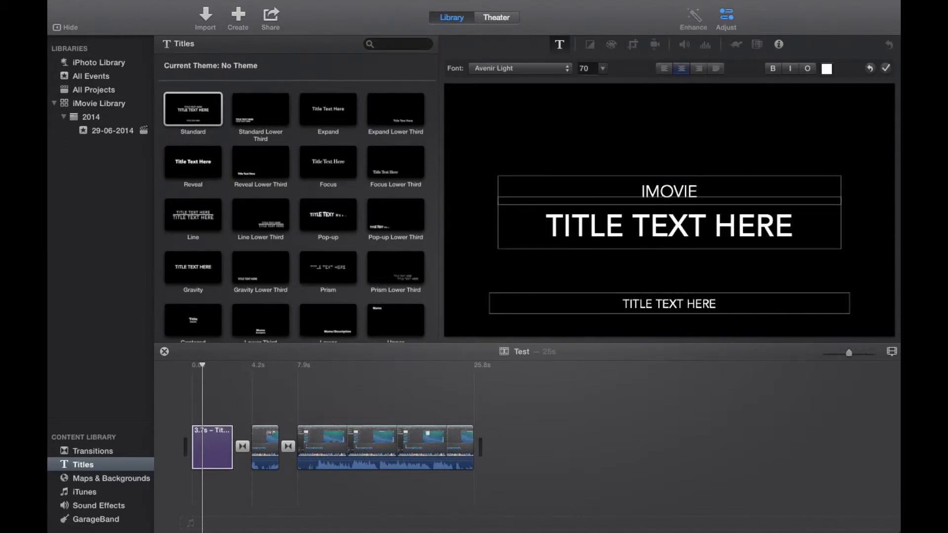
click(781, 207)
drag(795, 219, 535, 228)
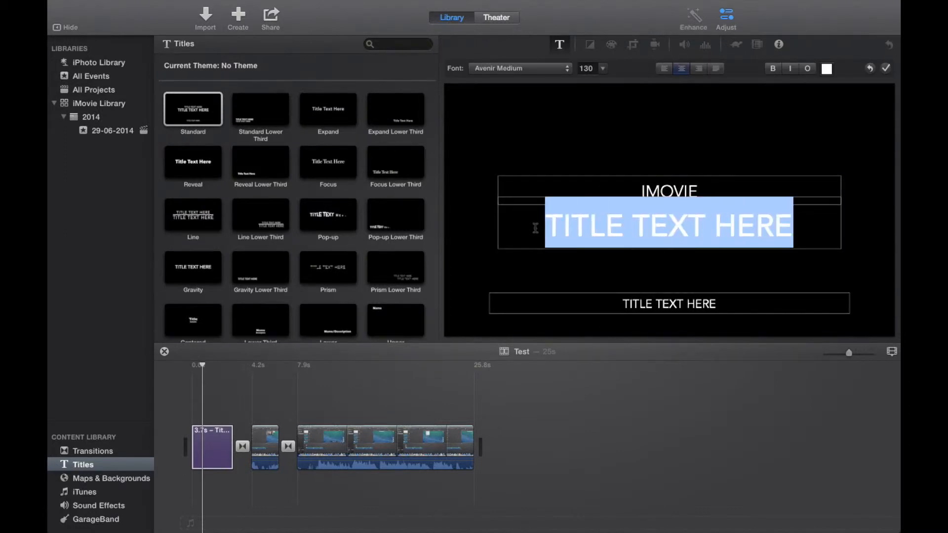
text(BASIC E)
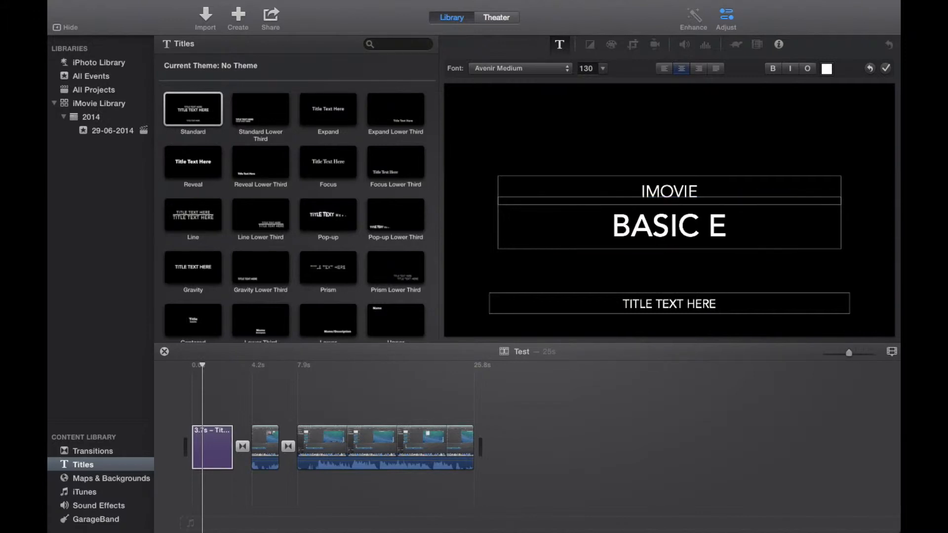
text(DITING)
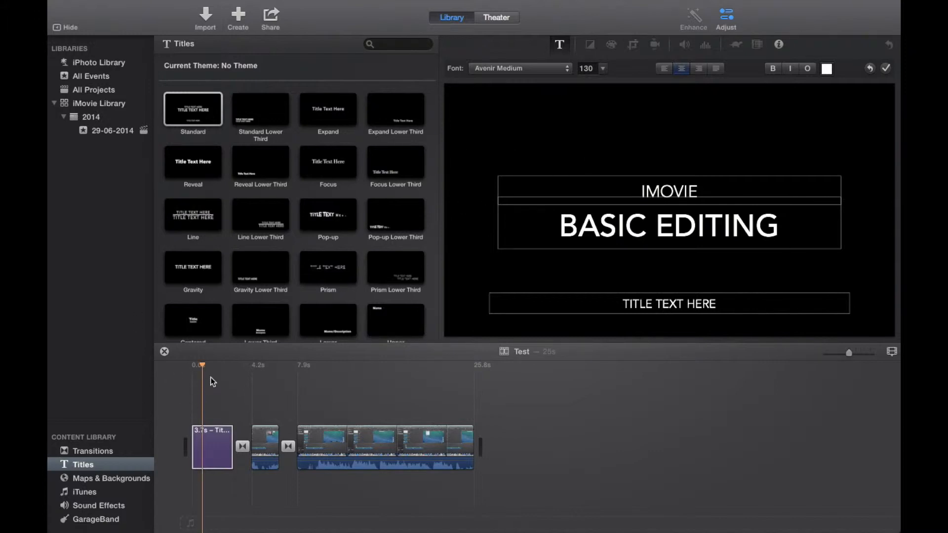
click(183, 366)
key(space)
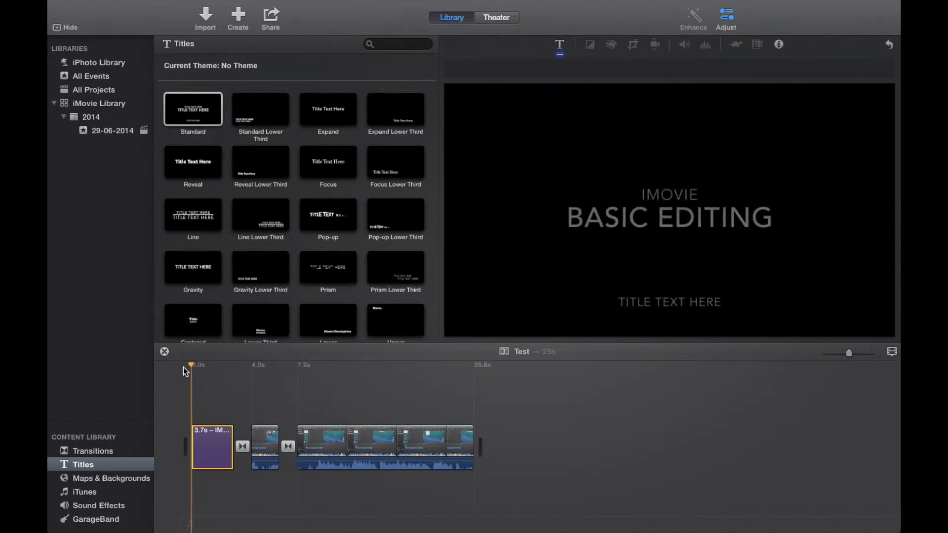
- Make the BASIC EDITING line of the opening title bold
double_click(689, 200)
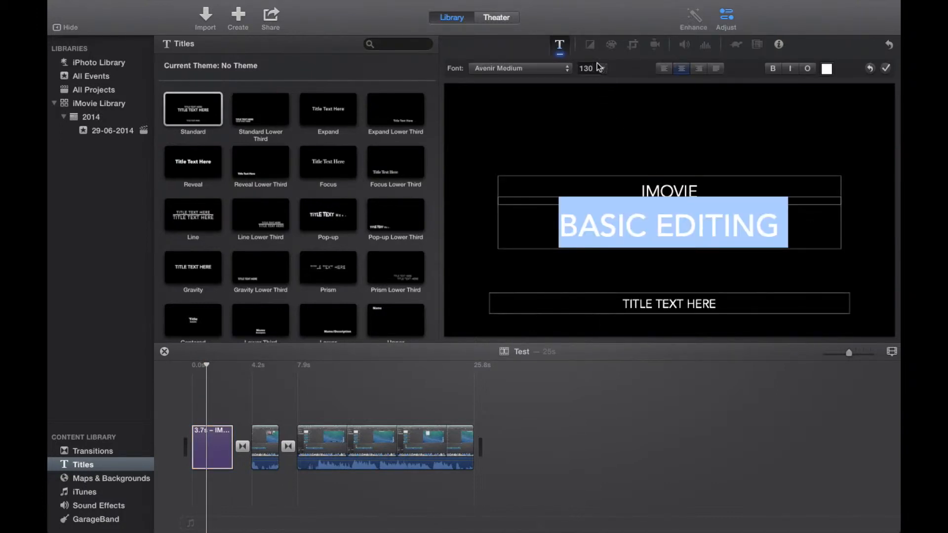
click(795, 68)
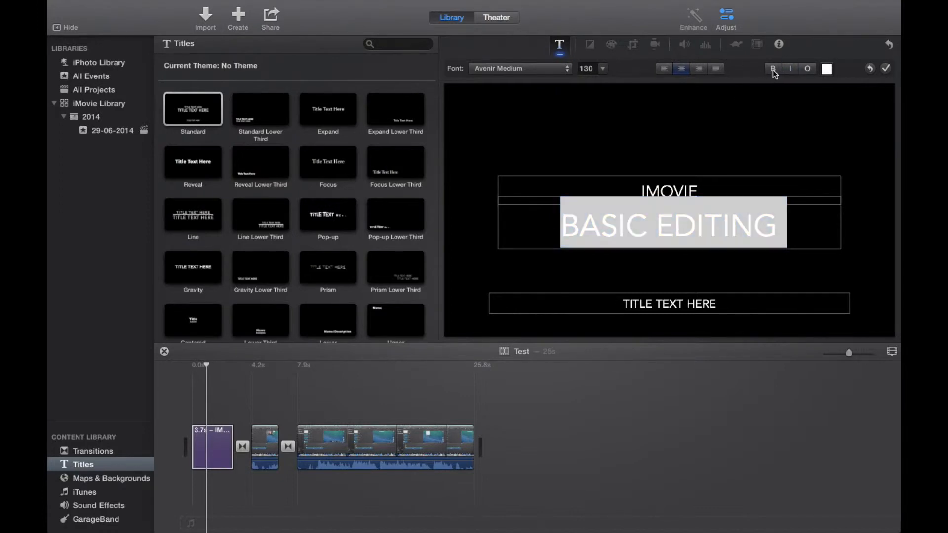
click(773, 69)
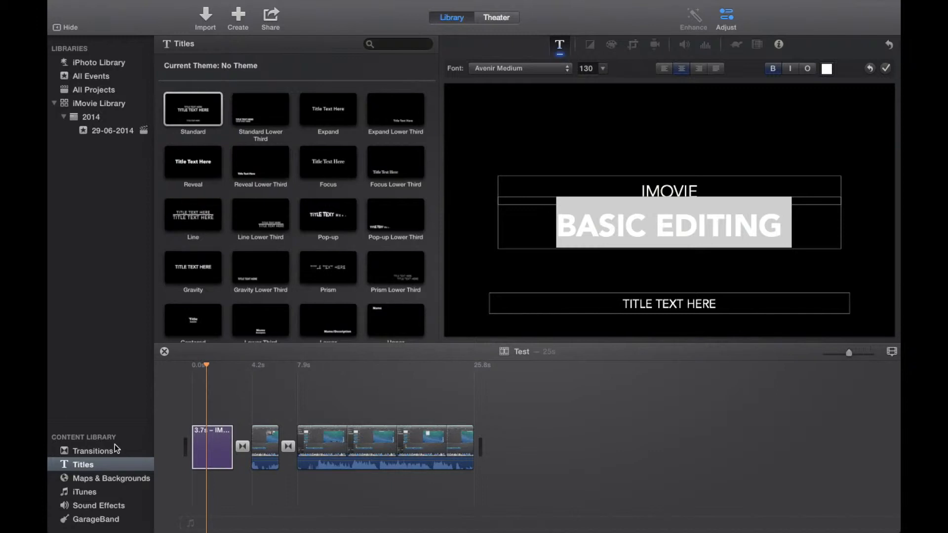
- Add a Pop-up title over the start of the last video clip with the text HAPPY 345
scroll(325, 262, down, 4)
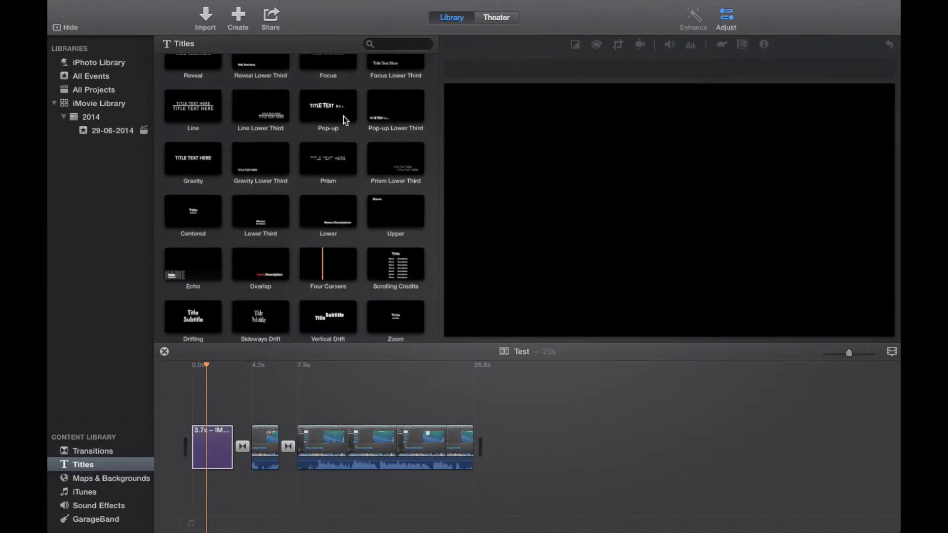
drag(315, 112, 299, 417)
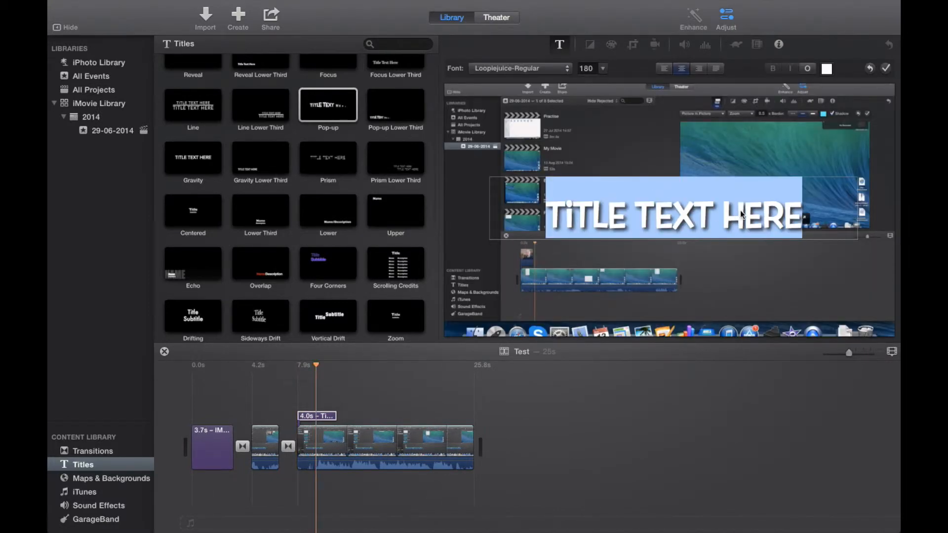
text(HAPPY 345)
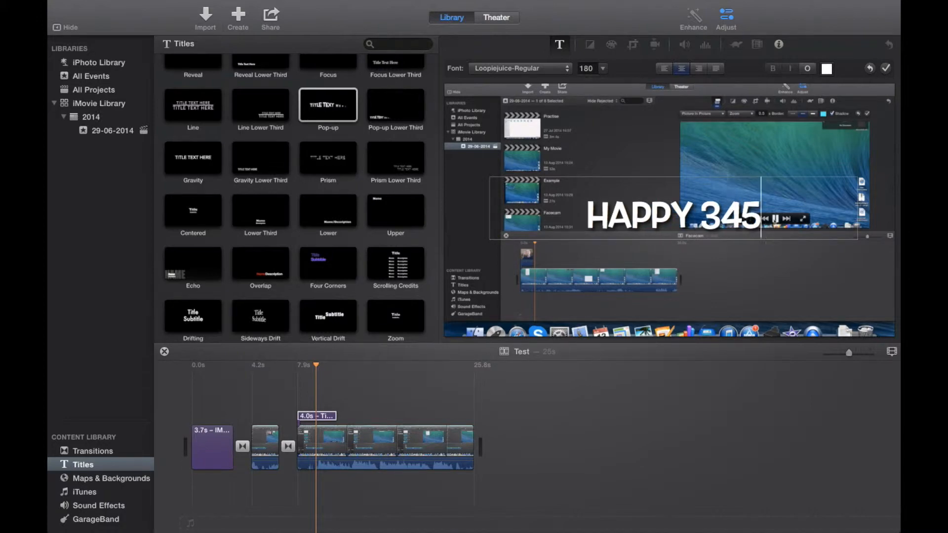
- Finish editing the HAPPY 345 title and play it back from the start of the last video clip
click(621, 243)
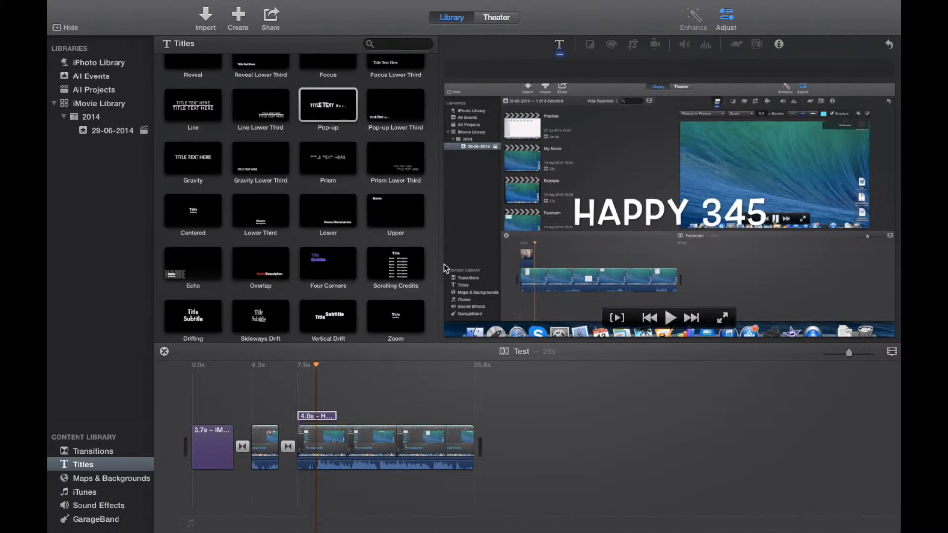
click(296, 387)
key(space)
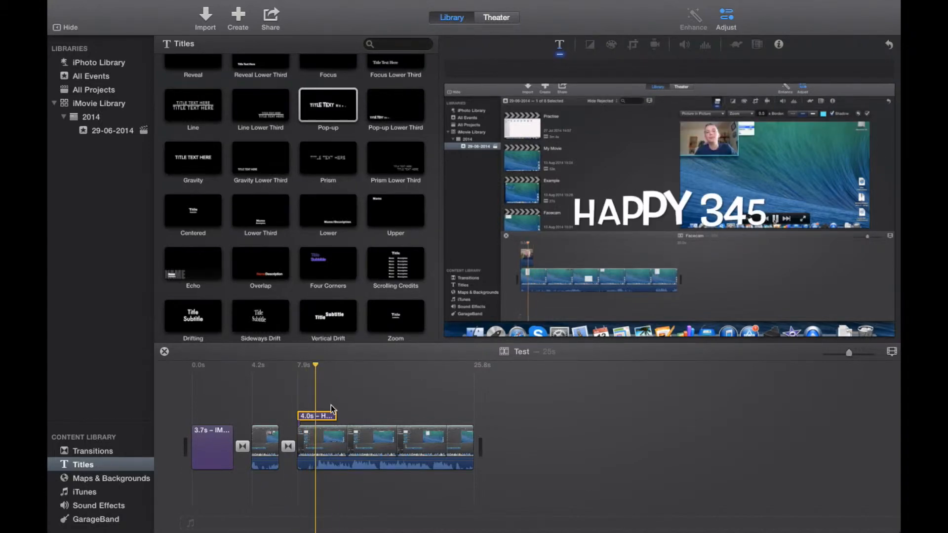
- Browse the available maps and backgrounds, previewing animated maps, patterned backgrounds and solid colors
click(129, 479)
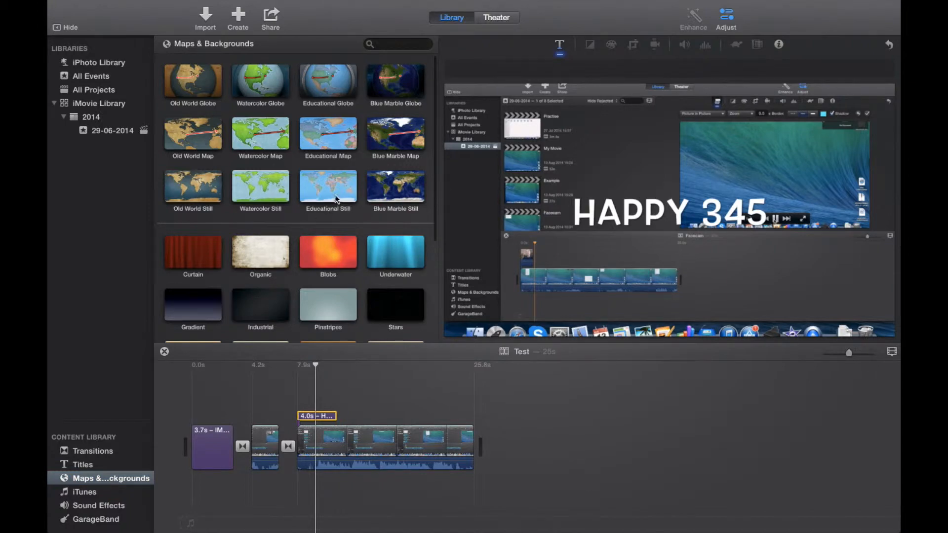
click(314, 256)
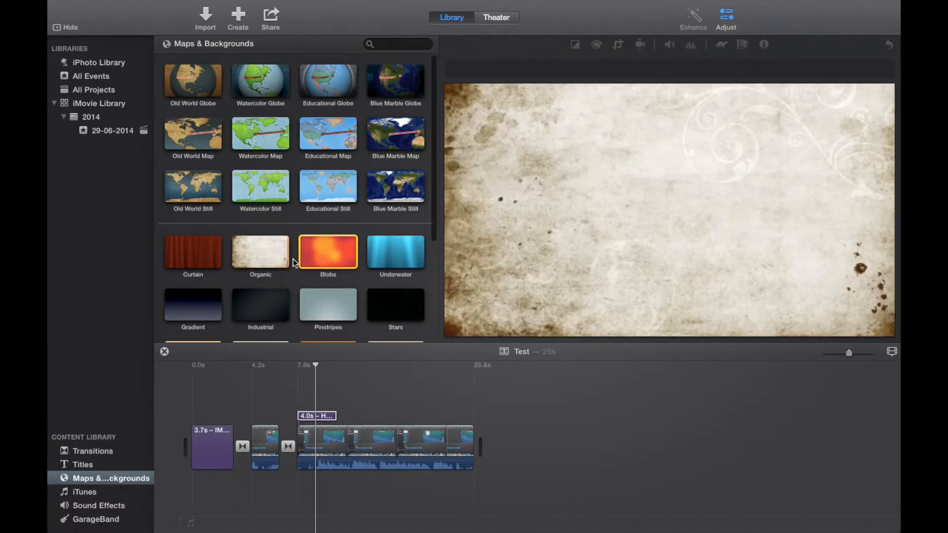
scroll(293, 266, down, 5)
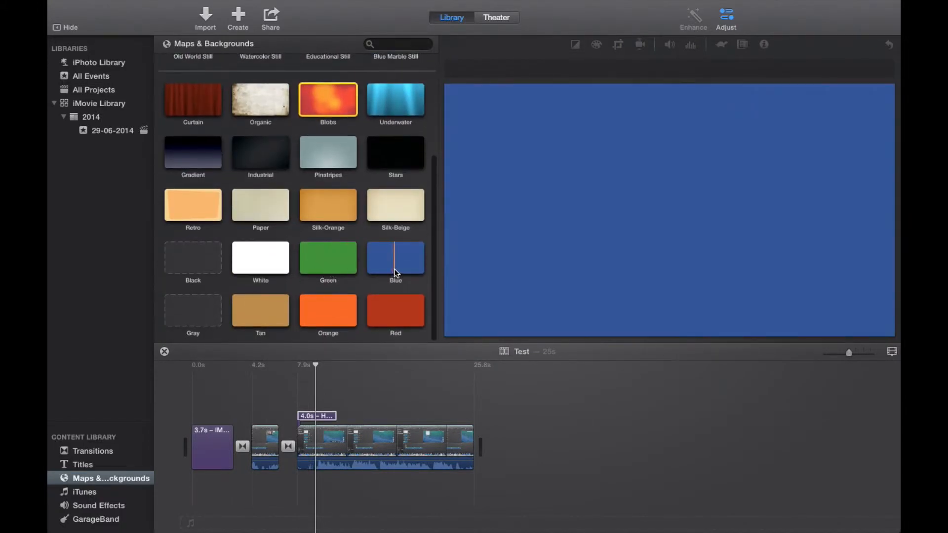
scroll(321, 212, up, 3)
scroll(304, 219, up, 2)
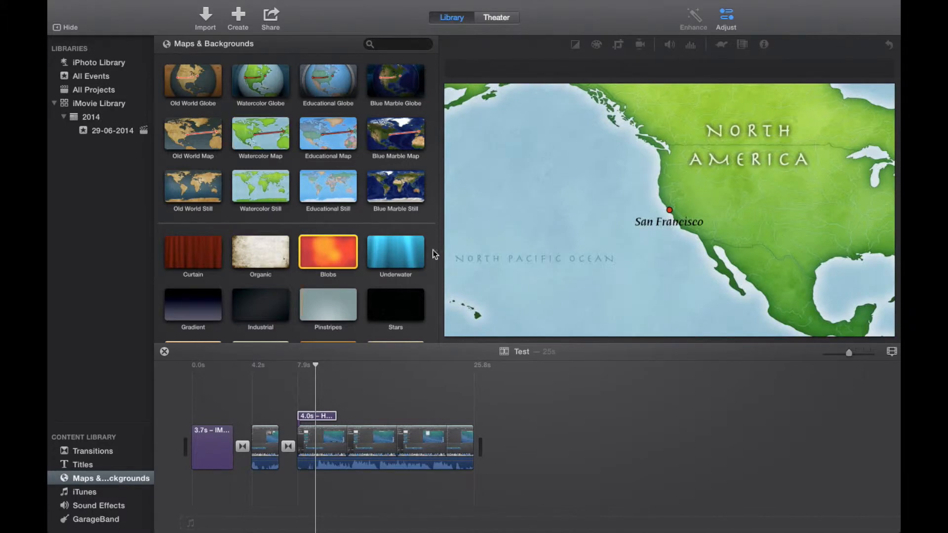
- Add the iTunes track Allegro non molto beneath the clips from the start of the project and play it back
click(90, 489)
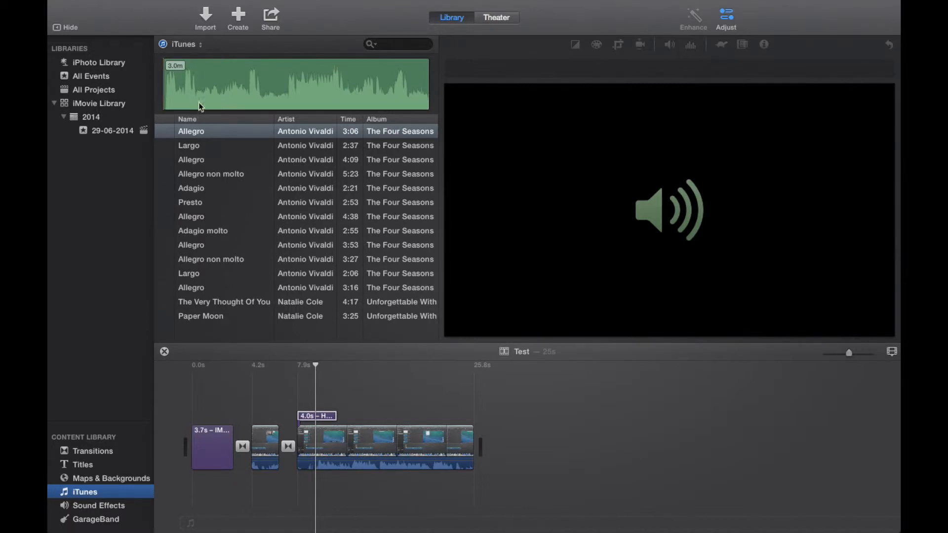
drag(211, 262, 190, 445)
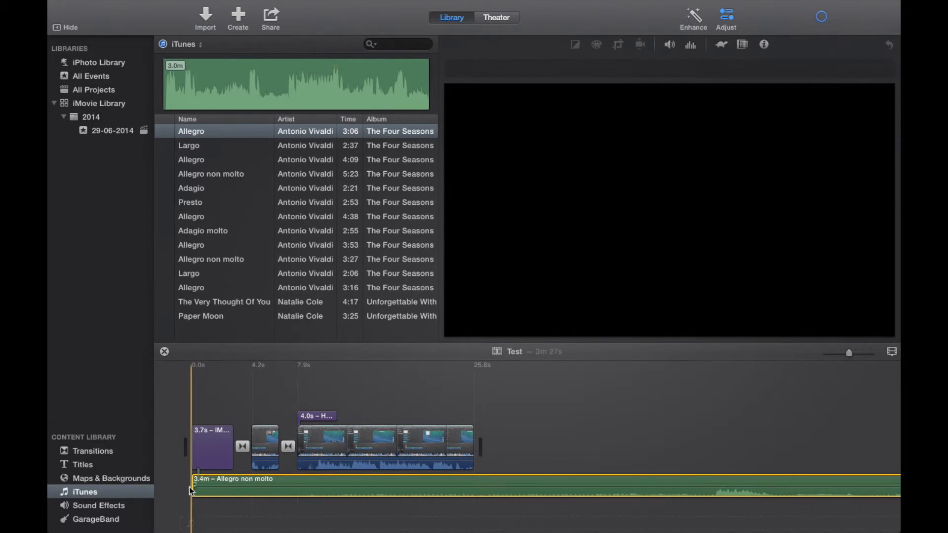
key(space)
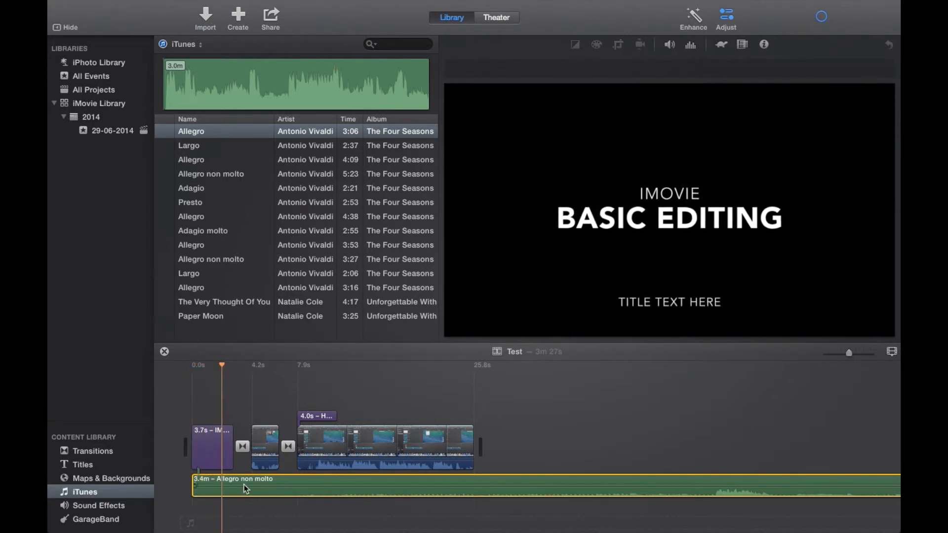
key(space)
mouse_move(244, 487)
mouse_down()
mouse_move(243, 494)
mouse_move(243, 476)
mouse_move(246, 489)
mouse_up()
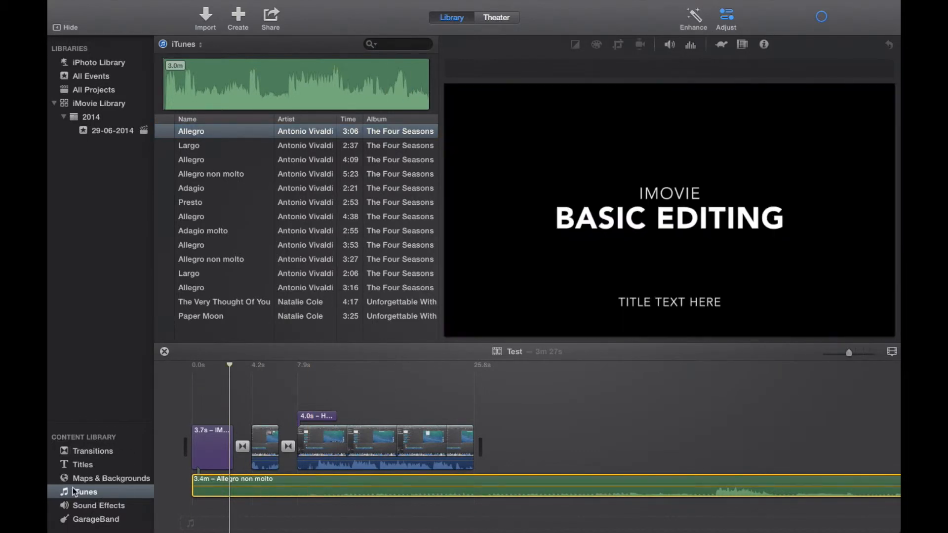
- Add the Alarm sound effect beneath the music at the start of the project
click(84, 503)
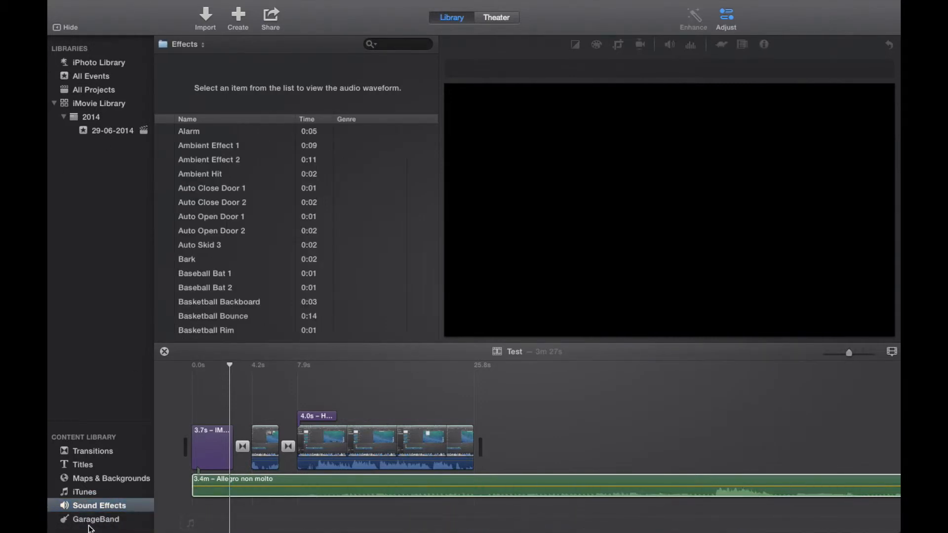
click(170, 191)
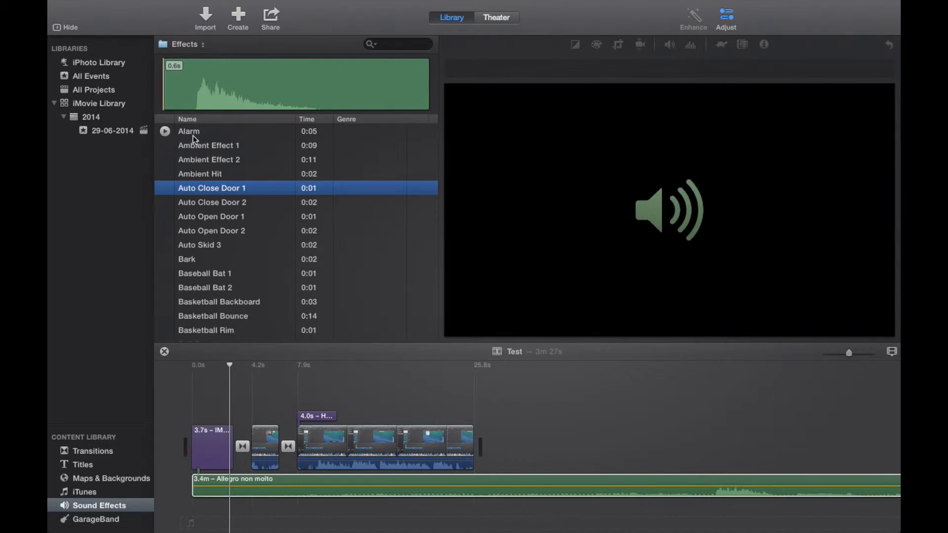
drag(197, 137, 191, 491)
scroll(252, 510, down, 3)
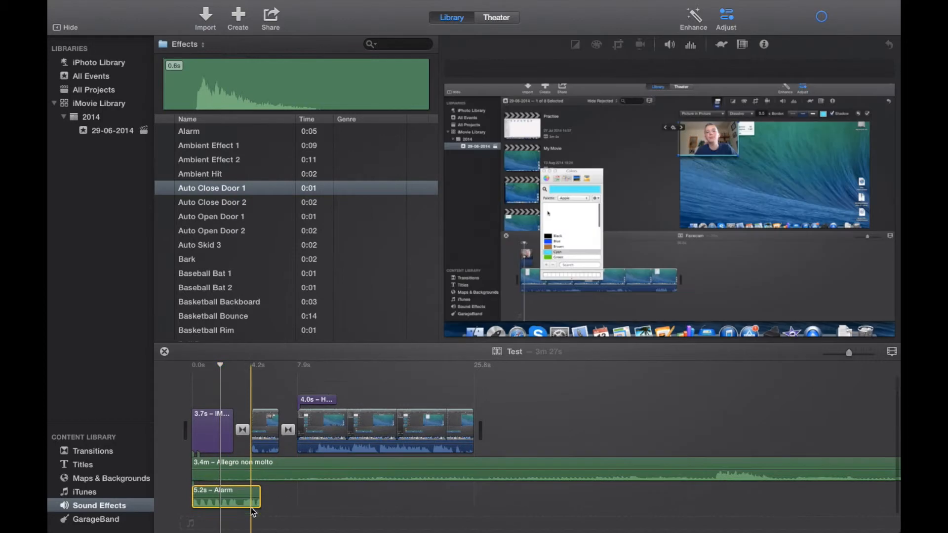
scroll(227, 456, up, 3)
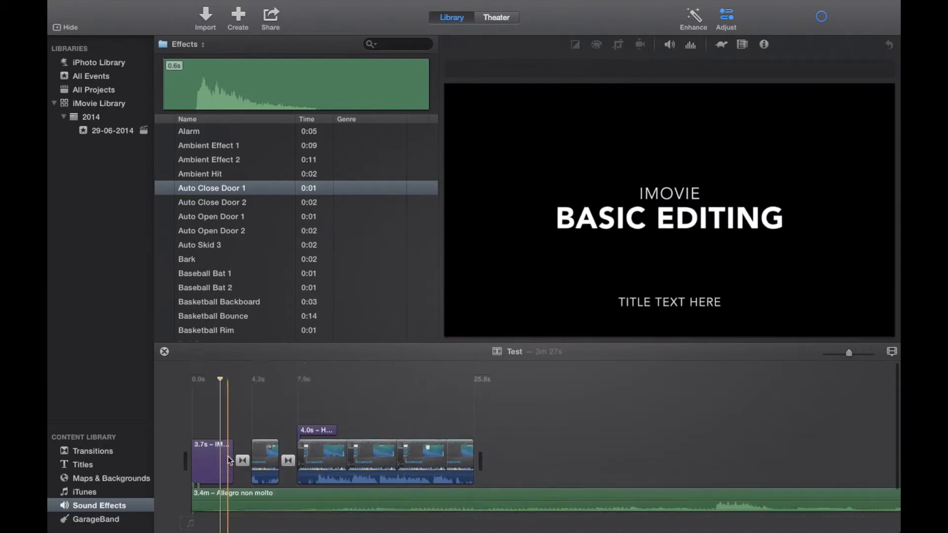
click(122, 522)
click(120, 512)
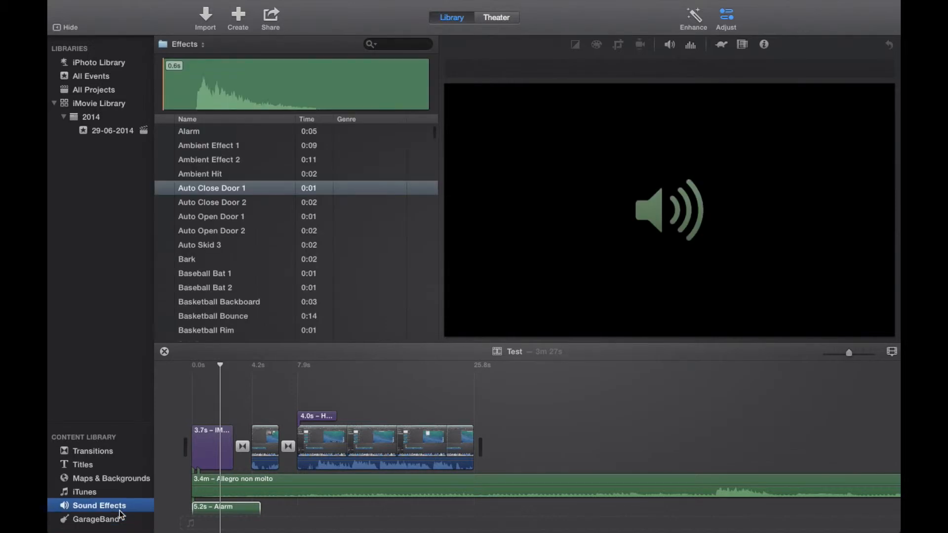
click(102, 453)
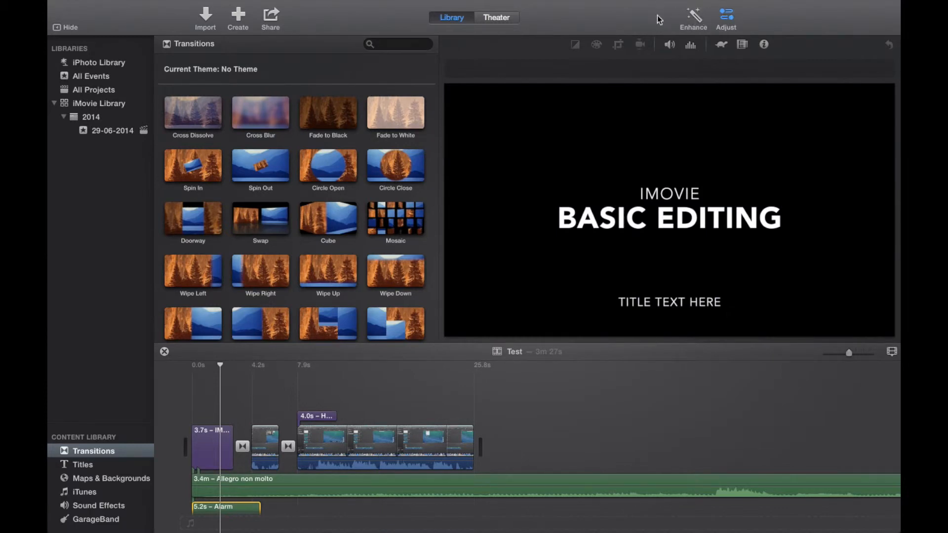
click(699, 18)
click(698, 18)
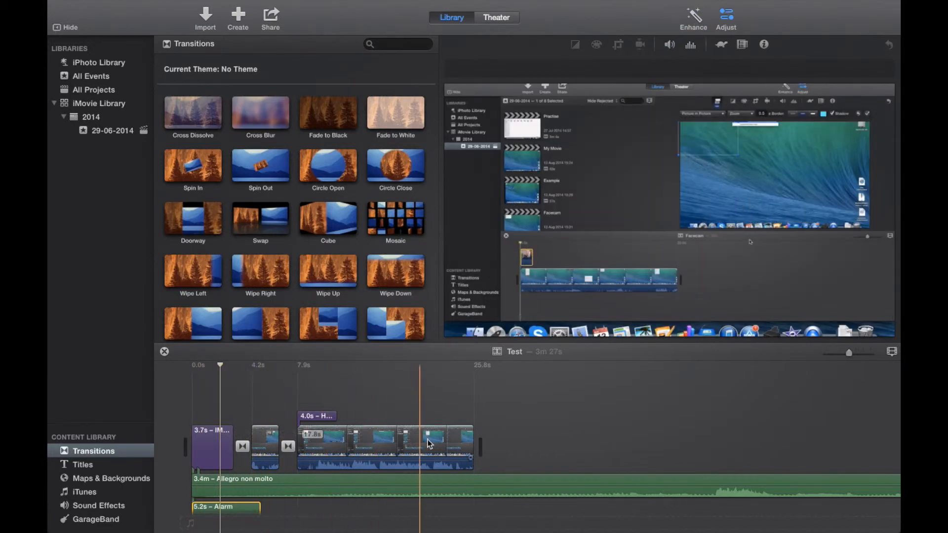
- Move to the start of the first video clip and look at its cropping and color balance options
click(247, 401)
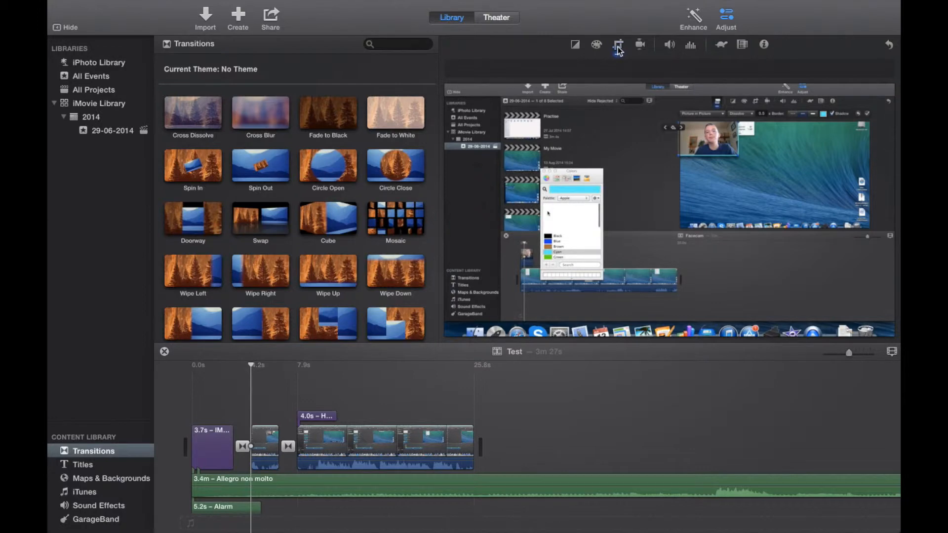
click(617, 46)
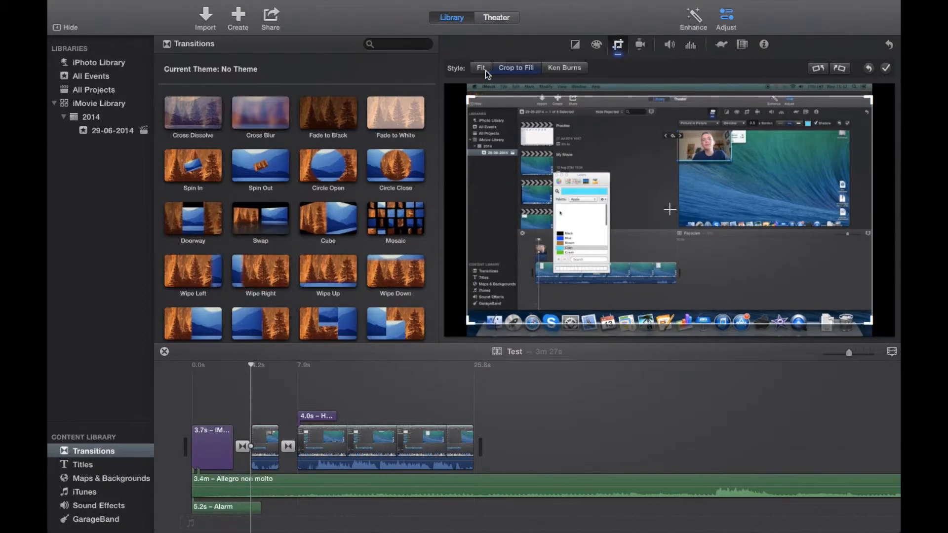
click(576, 45)
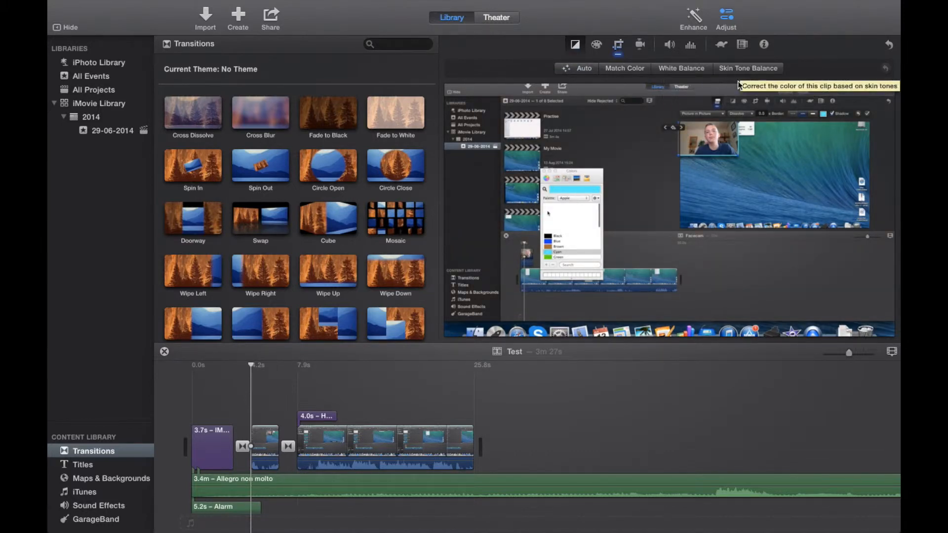
- Color-correct the first video clip by lowering its contrast and raising its saturation, leaving the color temperature neutral
click(597, 46)
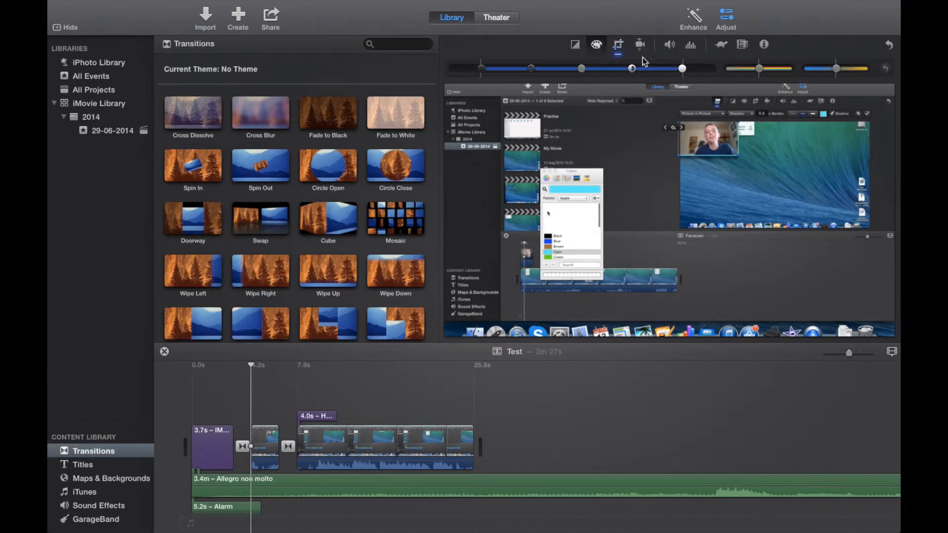
mouse_move(631, 68)
mouse_down()
mouse_move(600, 72)
mouse_move(627, 72)
mouse_move(614, 70)
mouse_up()
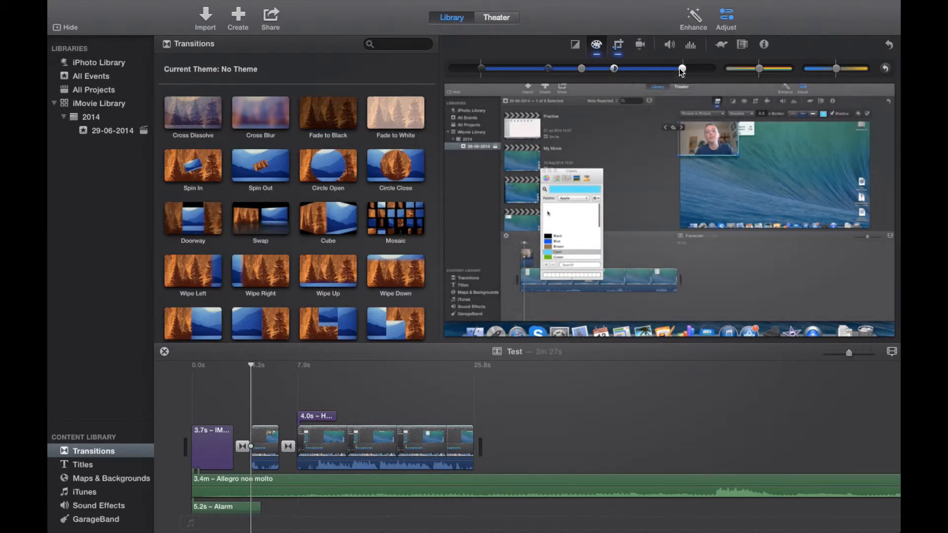
mouse_move(680, 73)
mouse_down()
mouse_move(583, 74)
mouse_move(683, 73)
mouse_up()
mouse_move(759, 72)
mouse_down()
mouse_move(743, 71)
mouse_move(801, 71)
mouse_move(775, 71)
mouse_up()
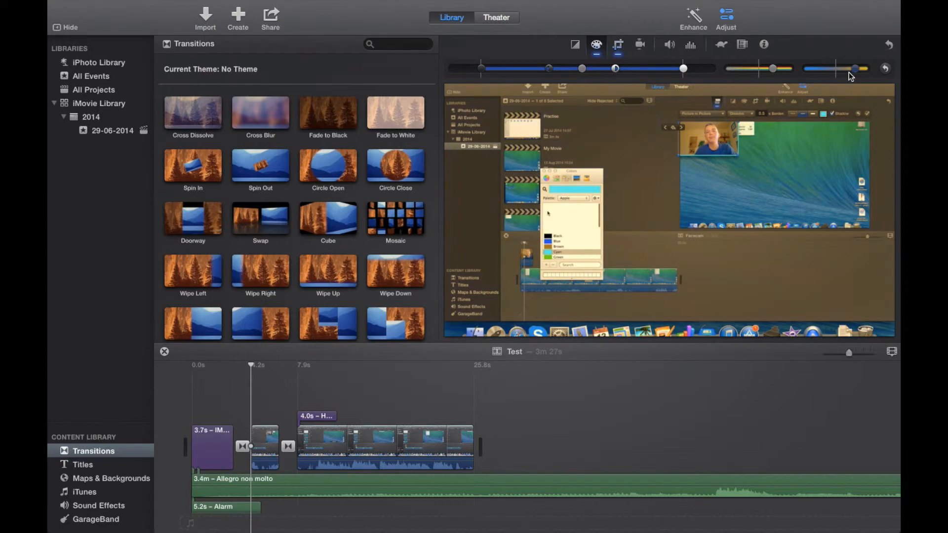
drag(841, 73, 834, 72)
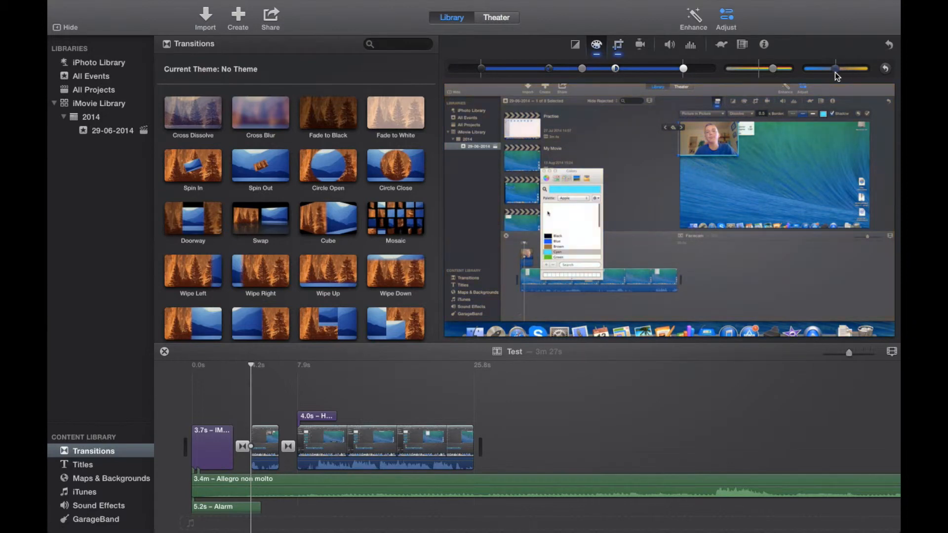
- Set the first video clip's cropping style to Fit
click(619, 45)
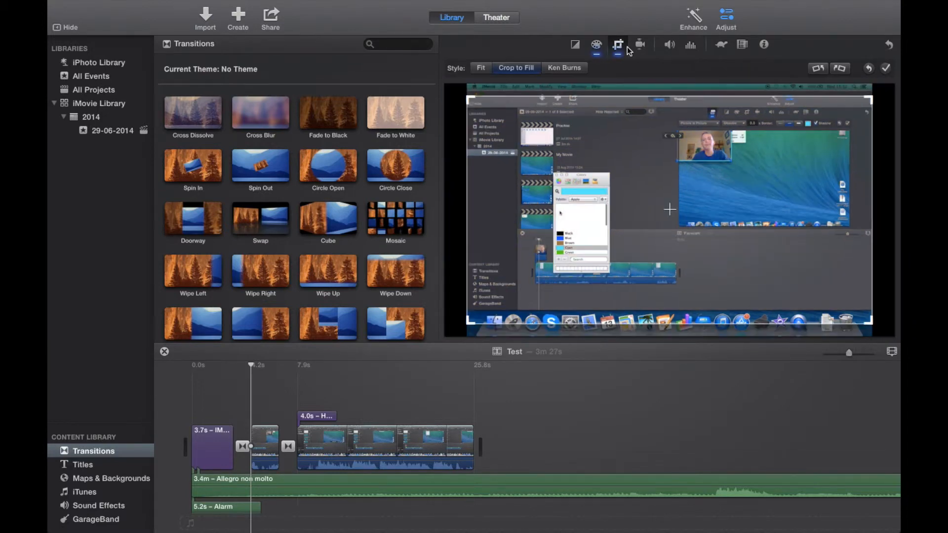
click(483, 65)
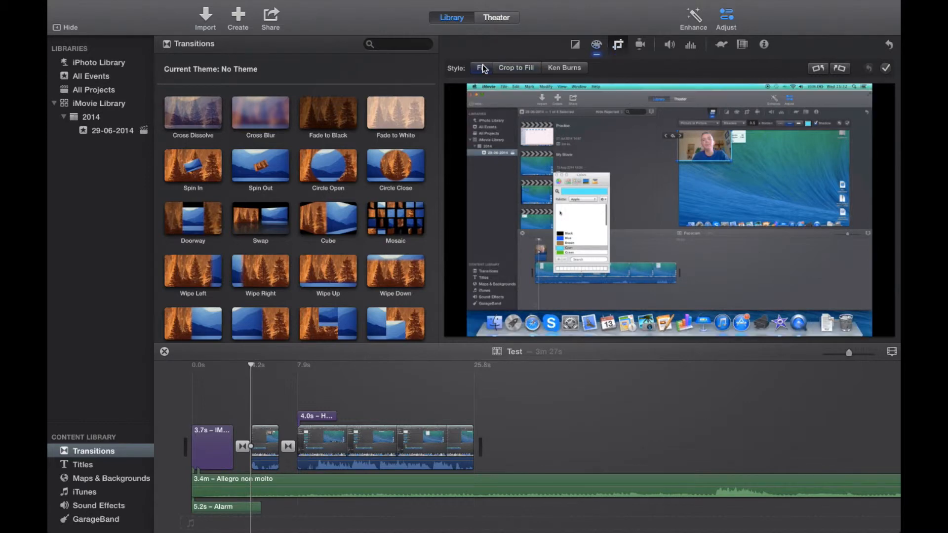
click(500, 66)
click(482, 66)
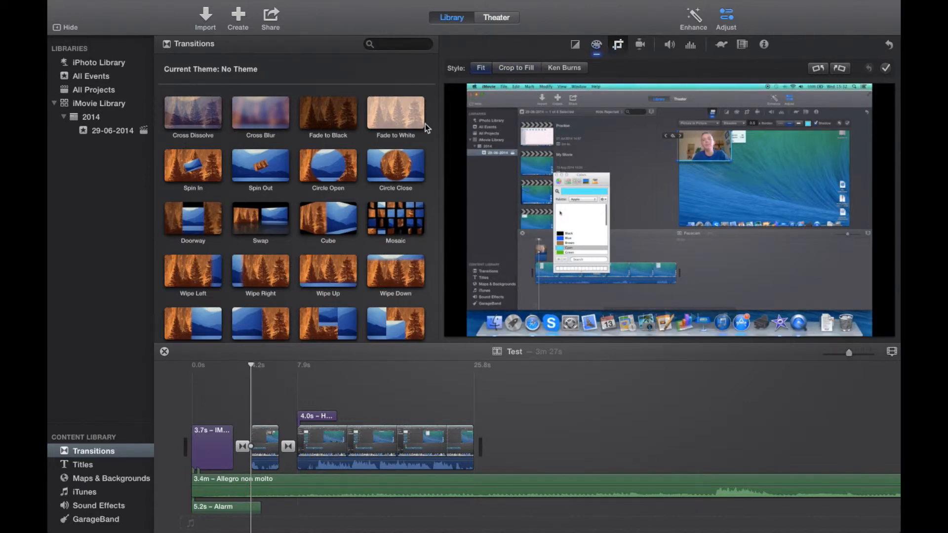
- Try a smaller Crop to Fill frame and a shifted Ken Burns start frame on the first video clip, and return it to Fit
click(519, 69)
drag(468, 98, 537, 151)
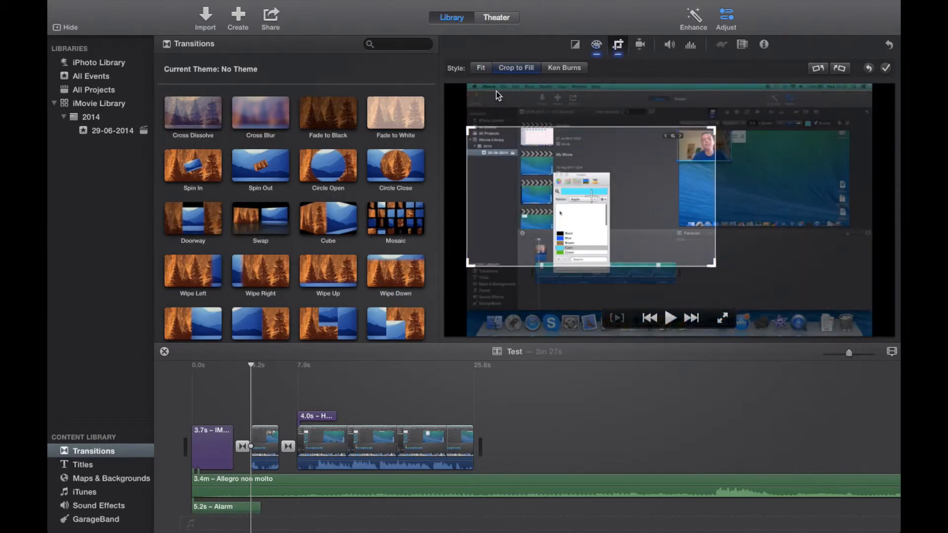
click(557, 66)
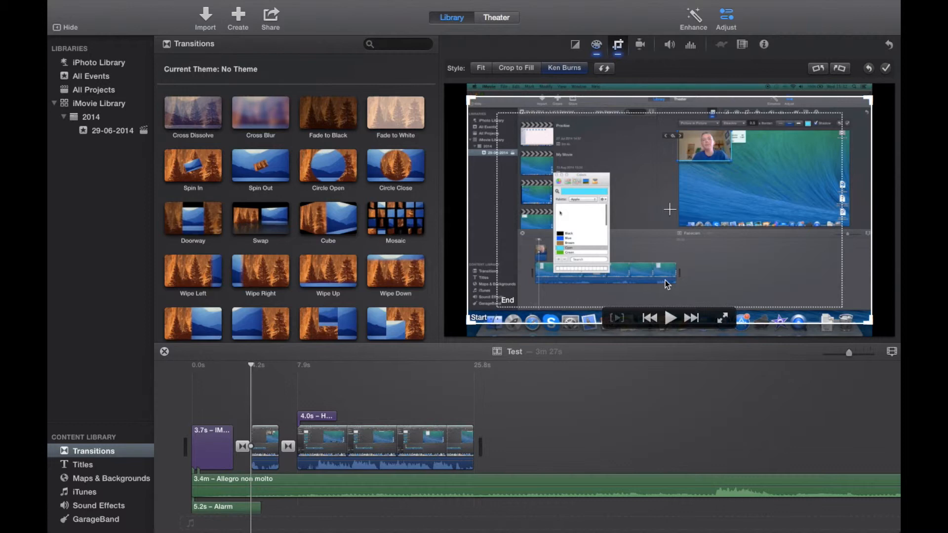
drag(681, 215, 661, 220)
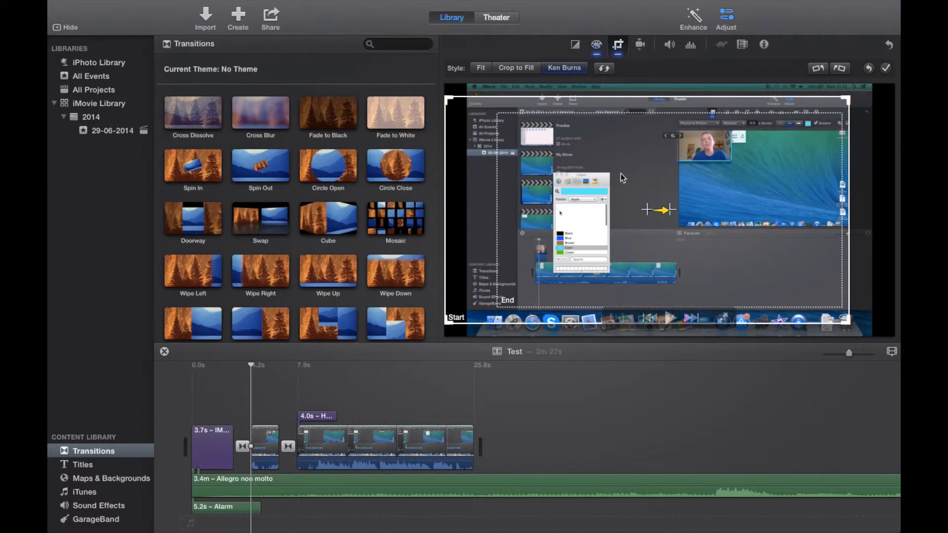
click(490, 70)
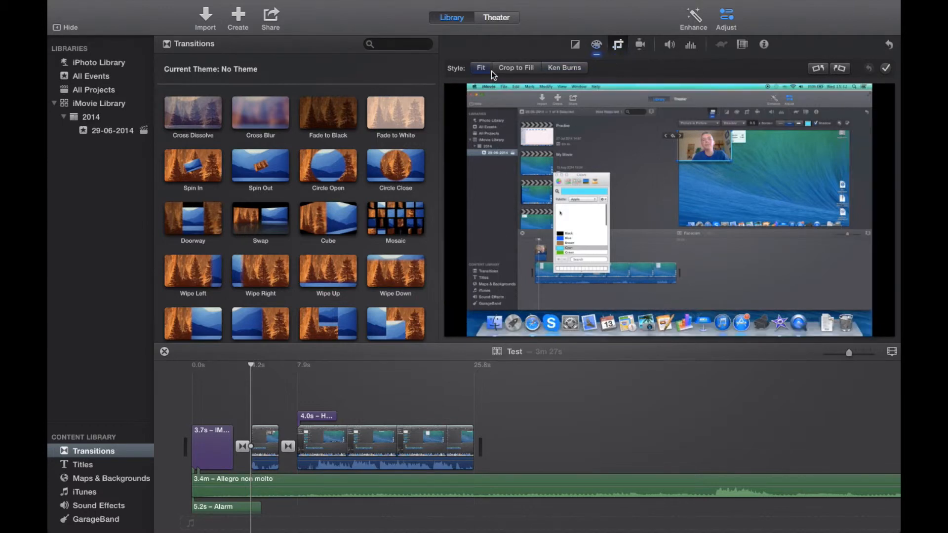
- Turn on Stabilize Shaky Video for the first video clip and look at its volume, noise reduction and equalizer options
click(639, 44)
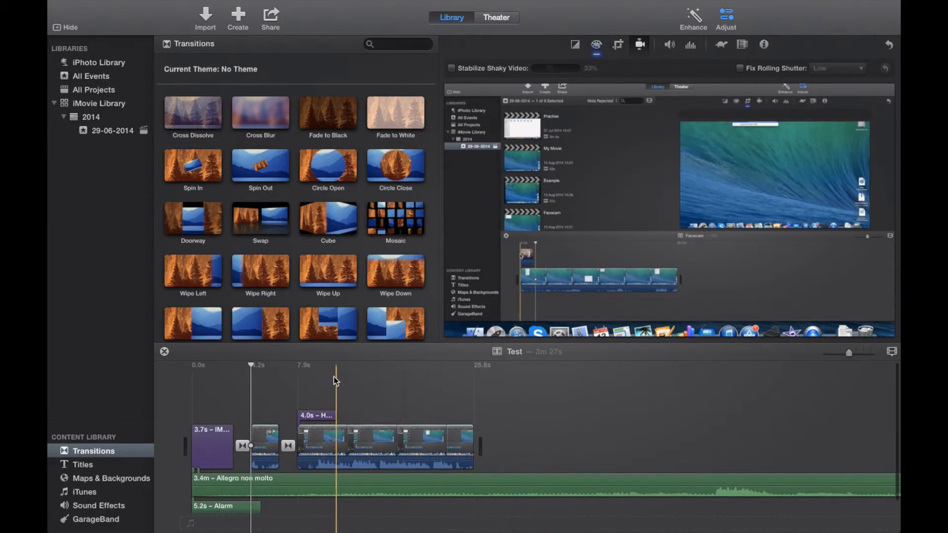
click(452, 68)
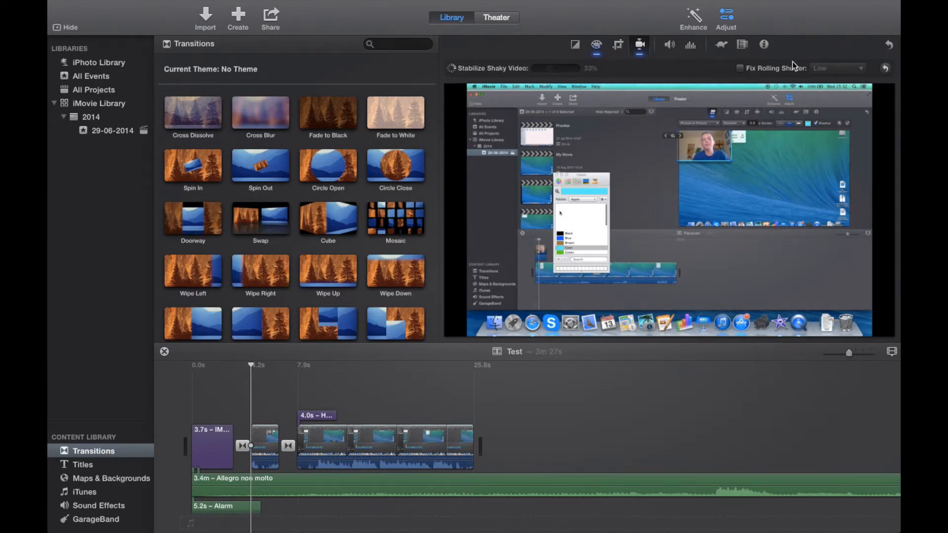
click(671, 48)
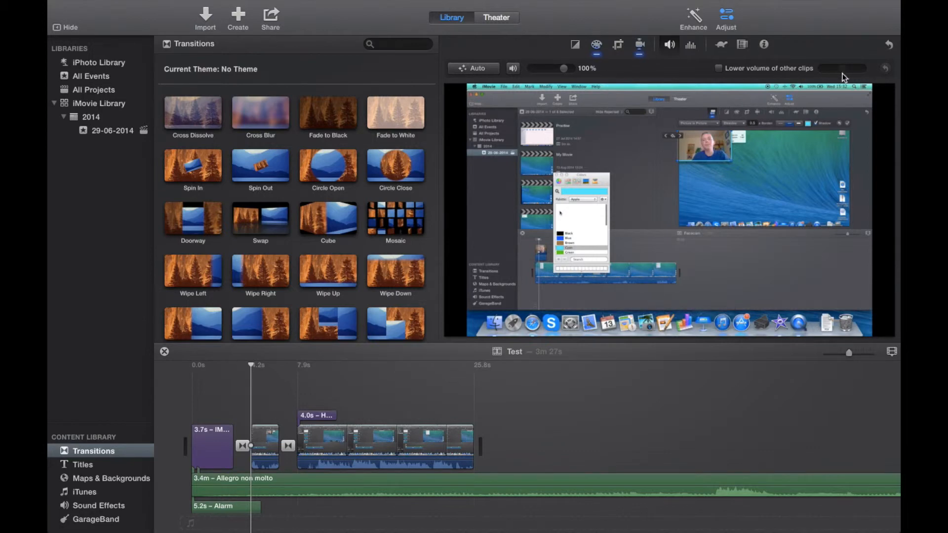
click(691, 46)
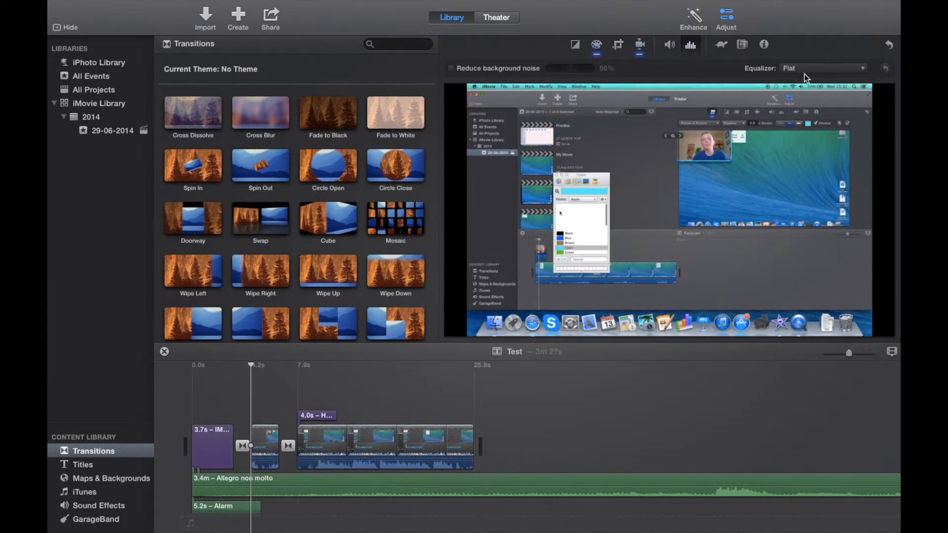
- Look over the equalizer presets and speed options of the first video clip, and turn on Reverse playback for it
click(822, 68)
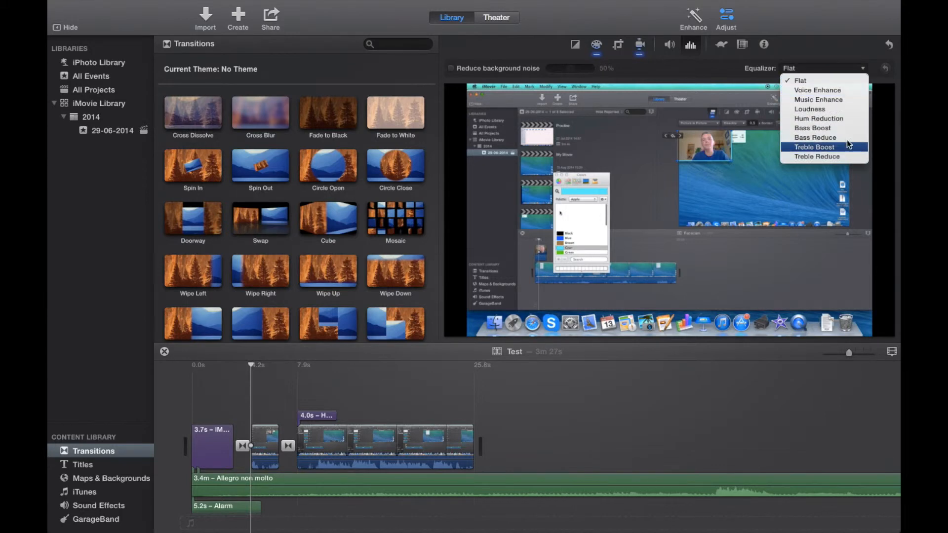
click(712, 56)
click(717, 50)
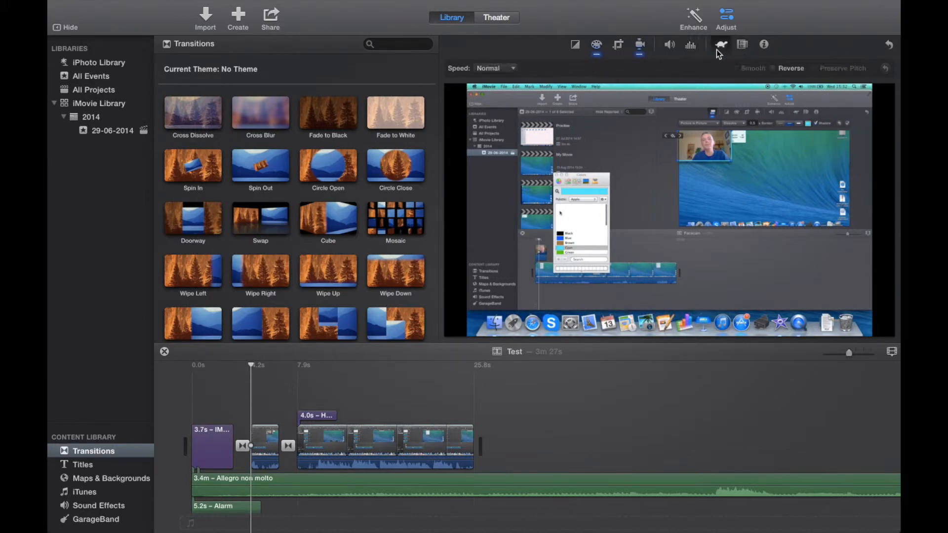
click(515, 68)
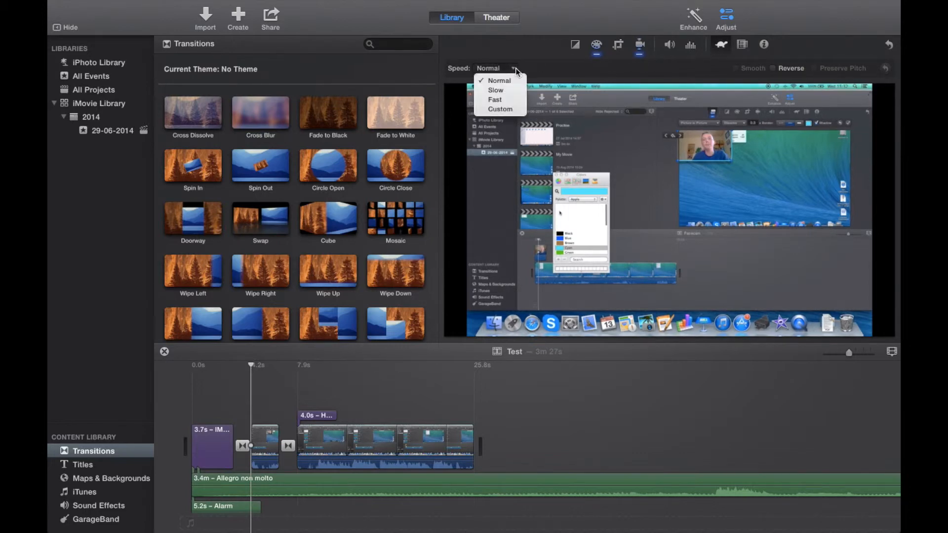
click(515, 68)
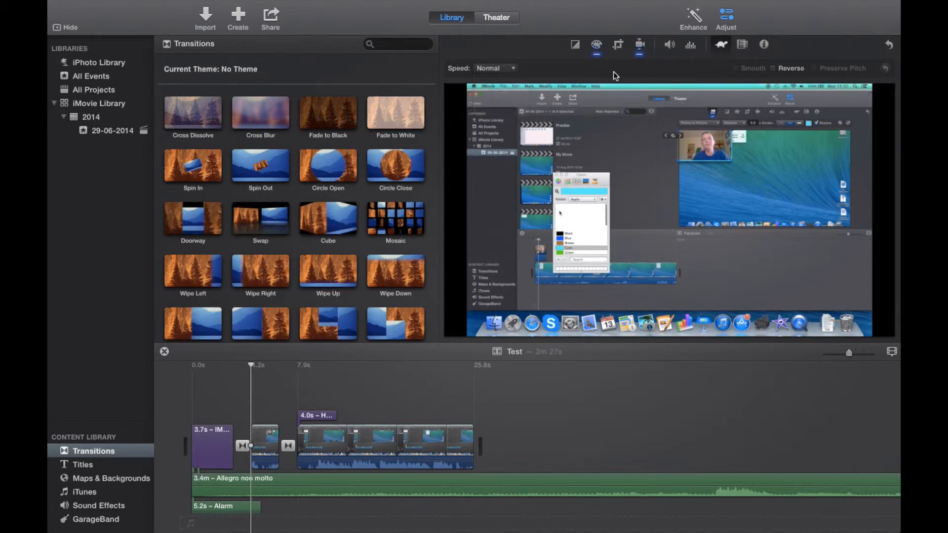
click(777, 69)
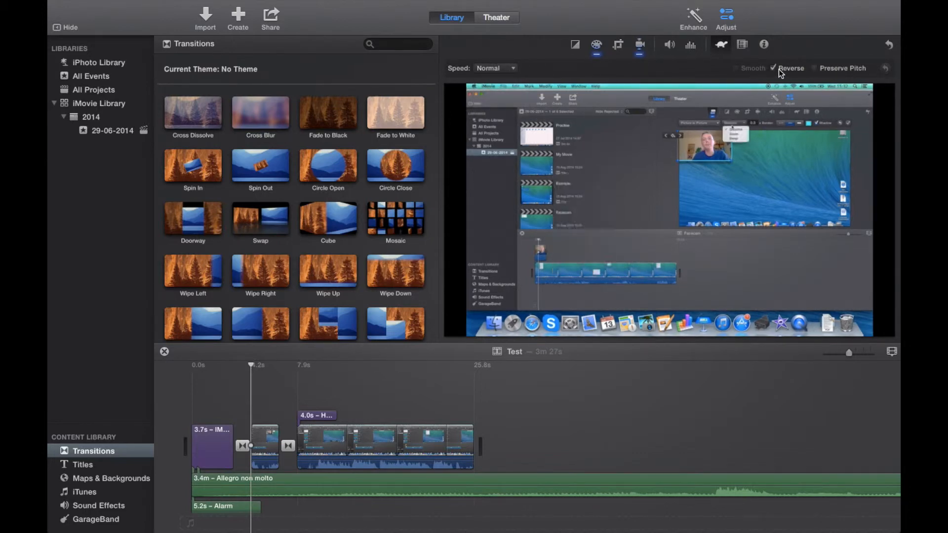
- Browse the available video effects and audio effects for the first video clip without applying any
click(748, 46)
click(607, 70)
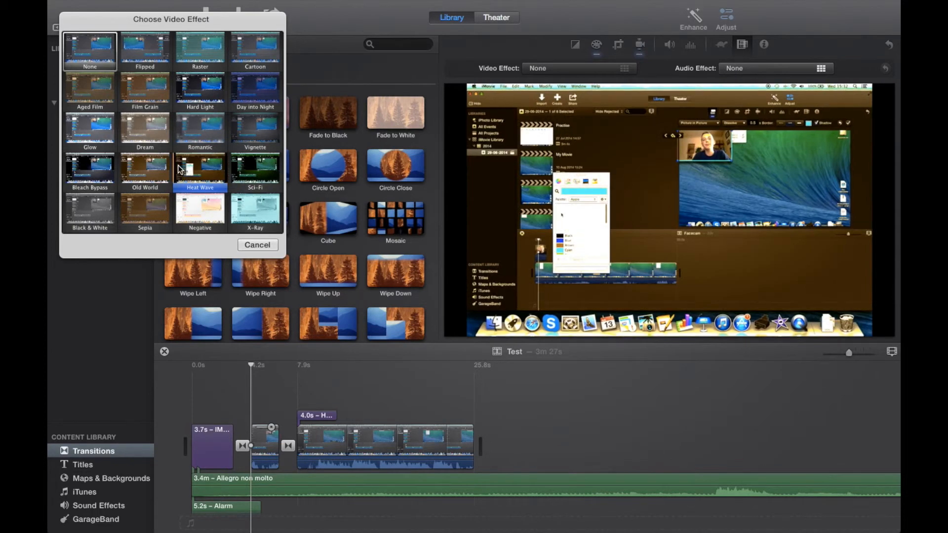
click(269, 246)
click(814, 70)
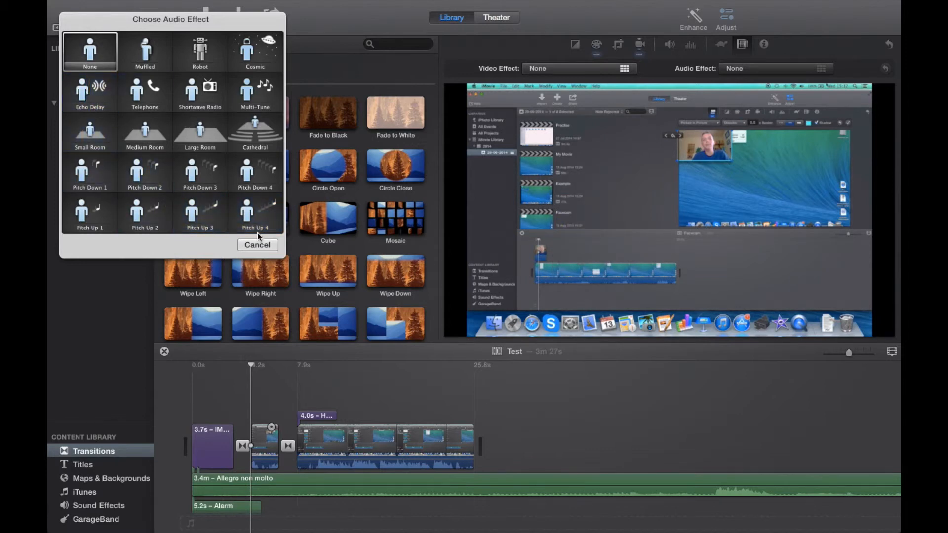
click(260, 245)
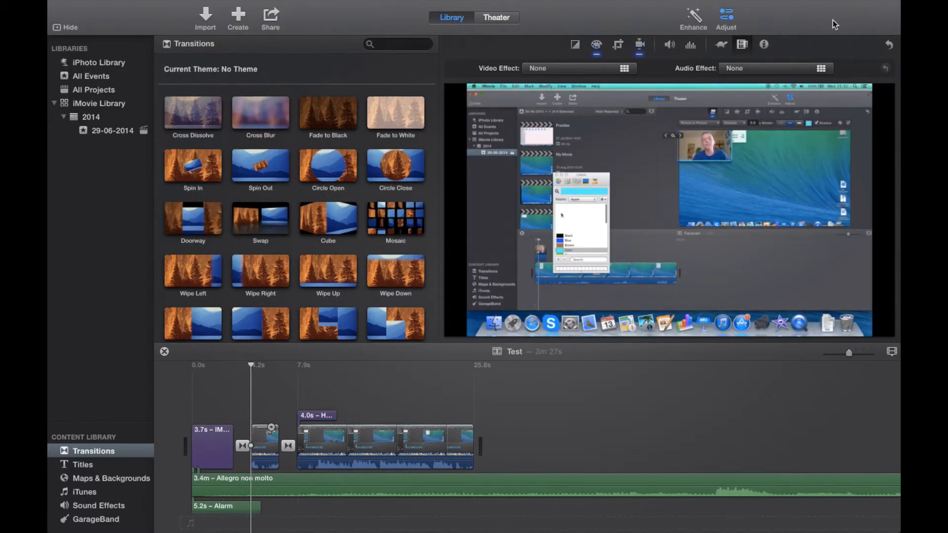
- View the first video clip's information and color balance options, and apply automatic enhancement to the clip
click(764, 46)
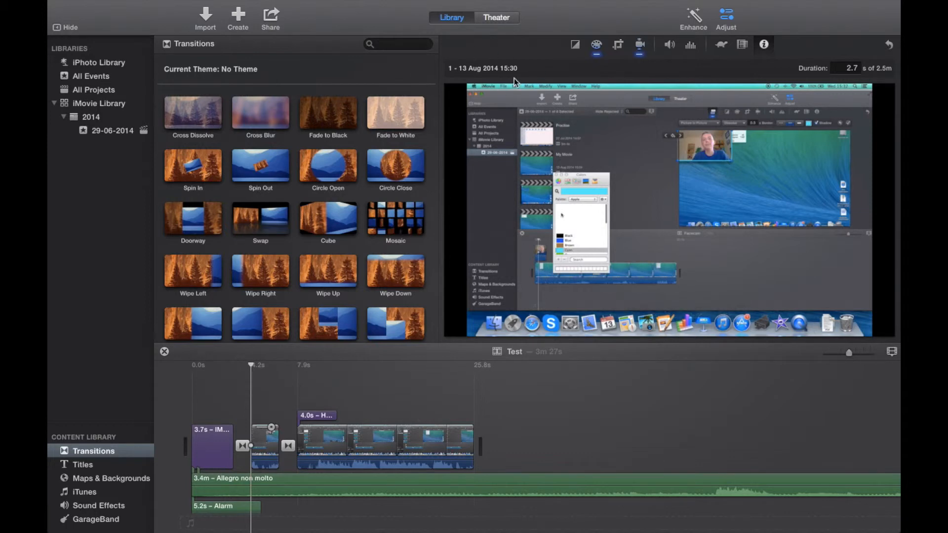
click(575, 45)
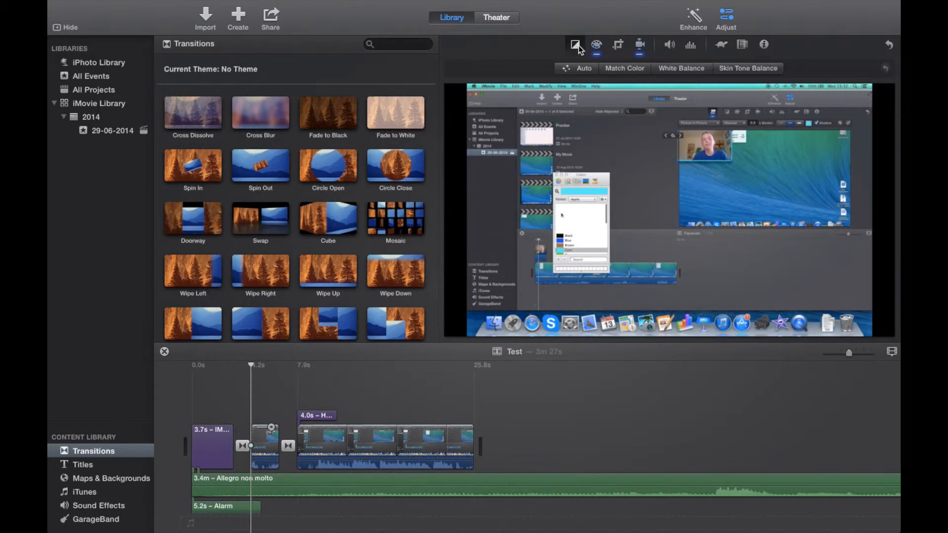
click(698, 16)
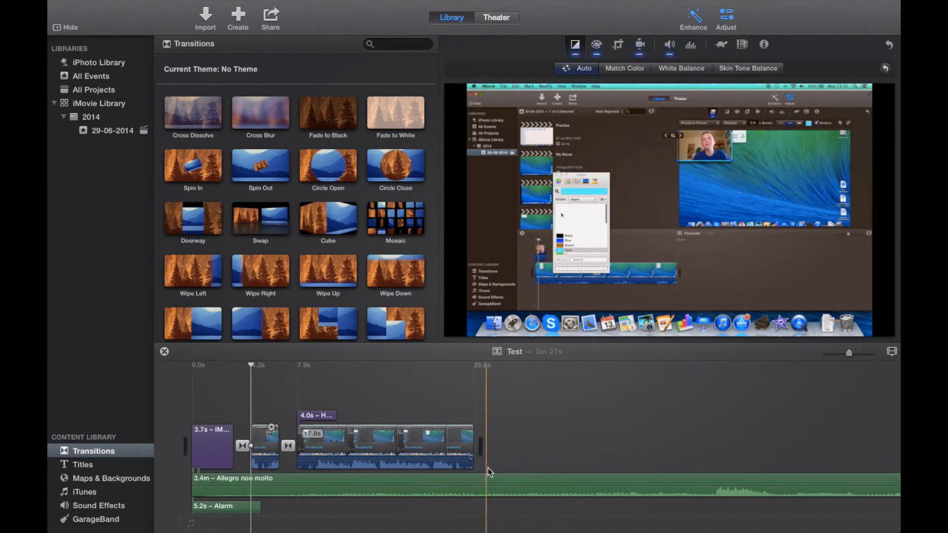
- Try to extend the end of the last video clip in the timeline, and return to the first clip's color balance options
click(467, 449)
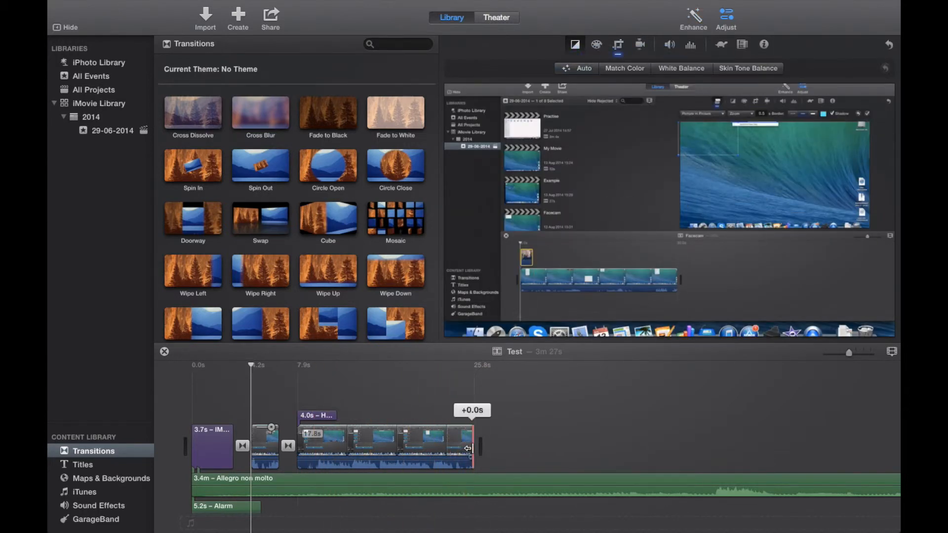
drag(467, 448, 523, 450)
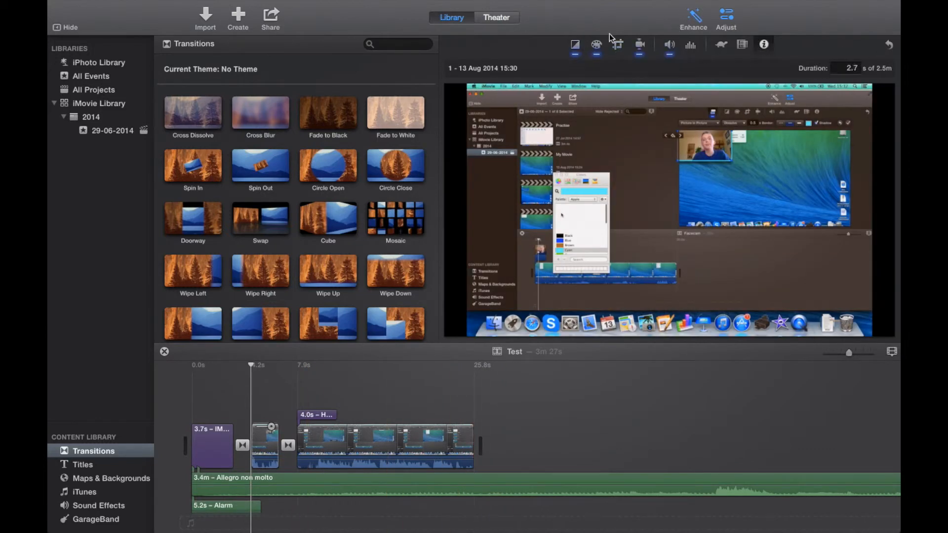
click(575, 44)
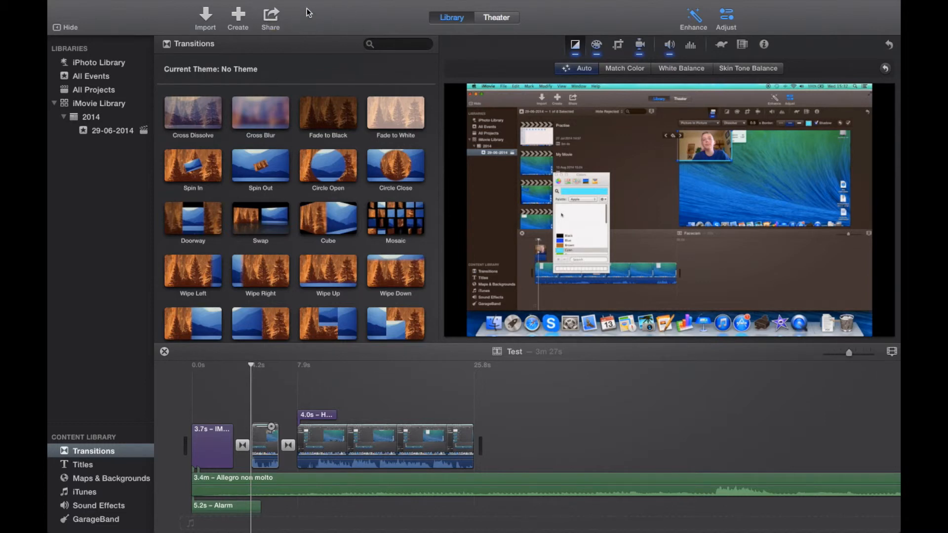
- Start sharing the project as a file, keeping its description and tags, with the size at HD 1080P (1920 x 1080)
click(271, 19)
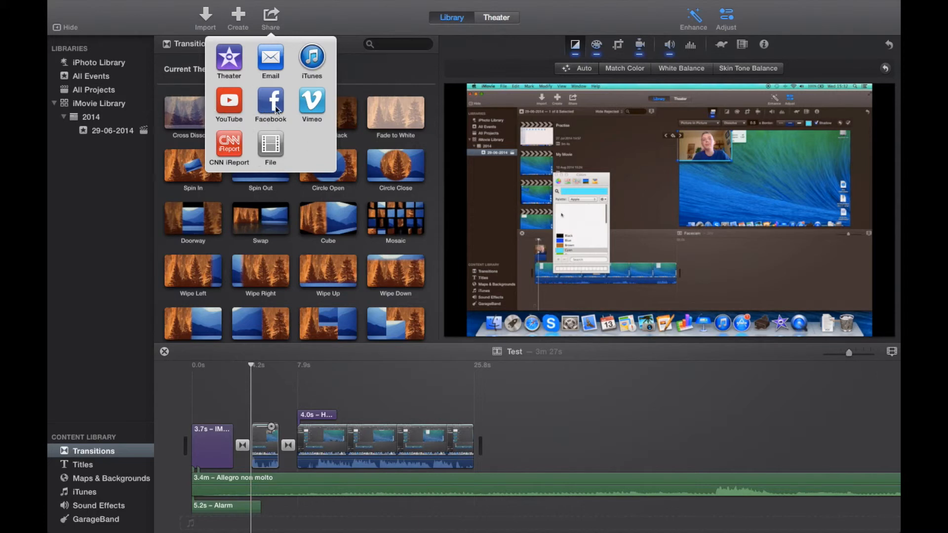
click(275, 146)
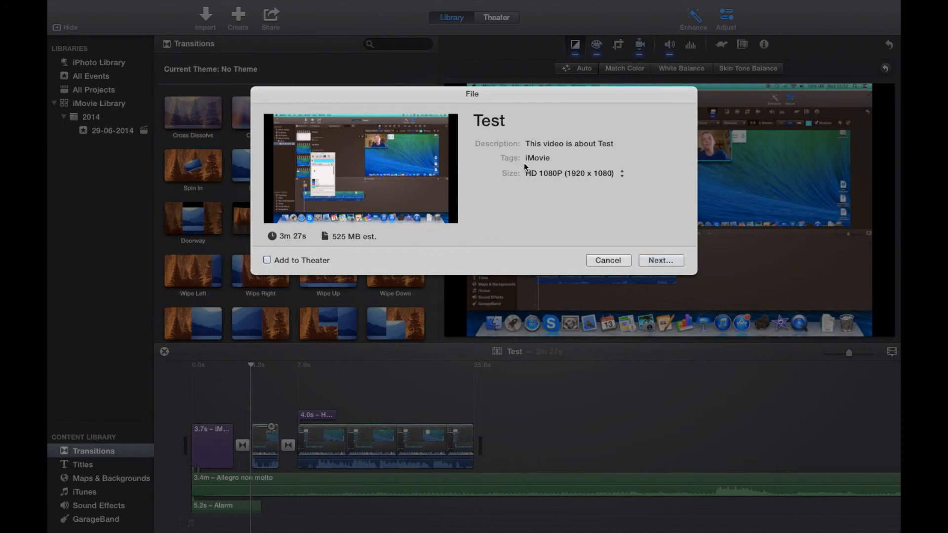
click(613, 144)
click(613, 143)
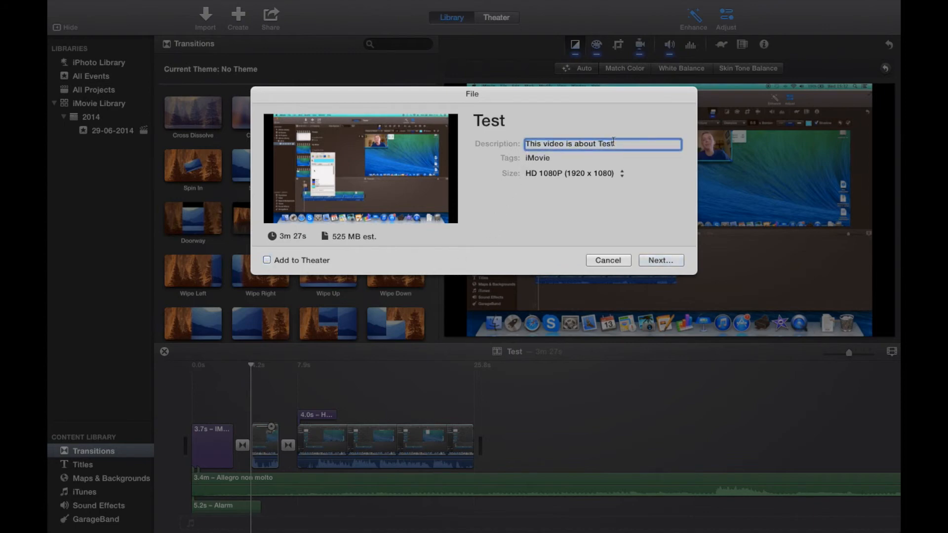
key(Tab)
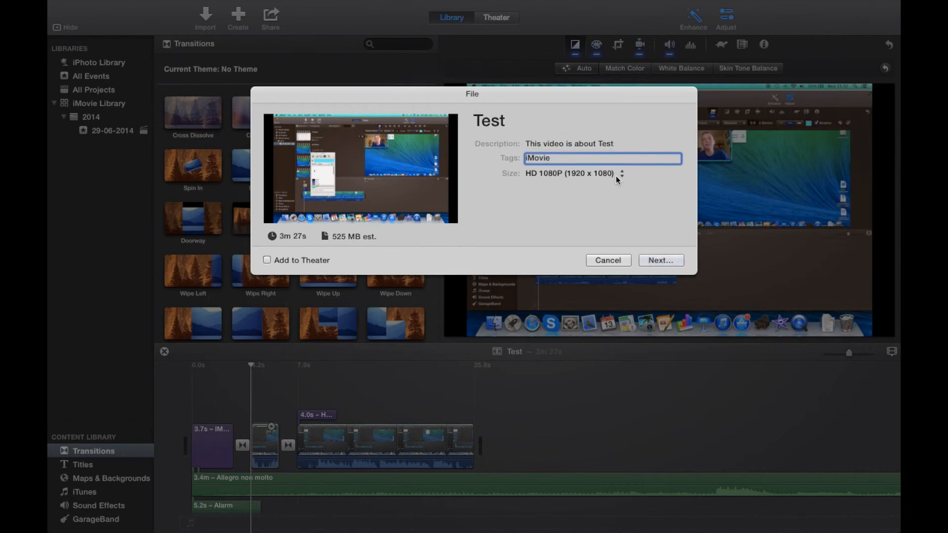
click(615, 175)
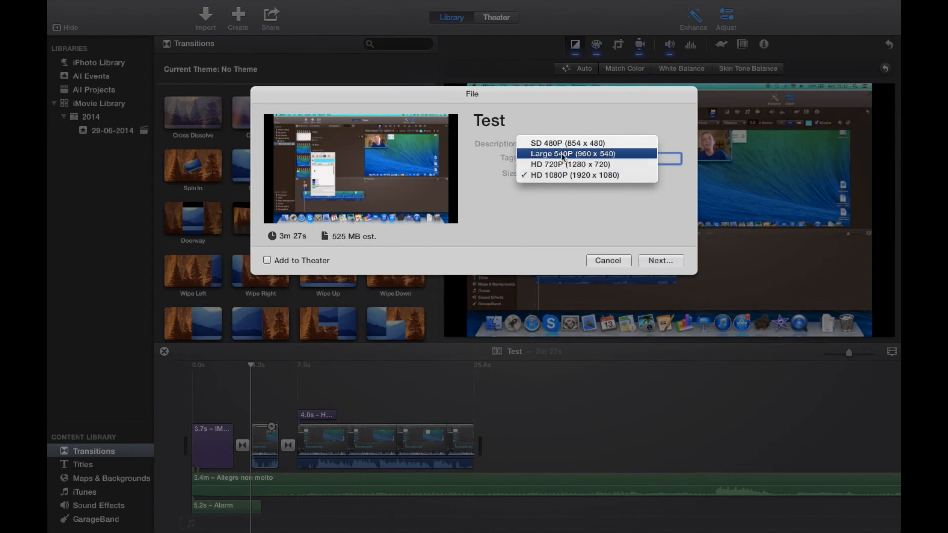
click(544, 176)
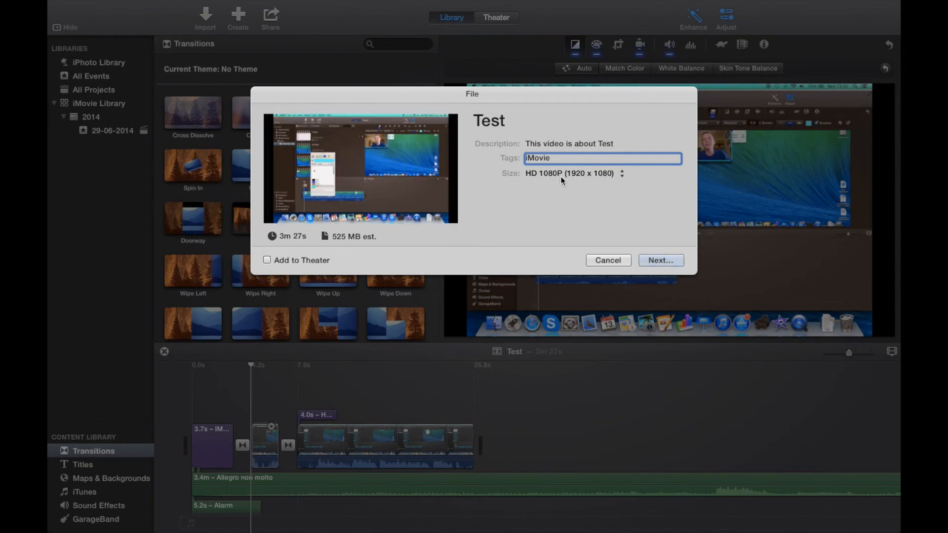
- Export the movie as Test.mp4 into the Movies folder
click(674, 262)
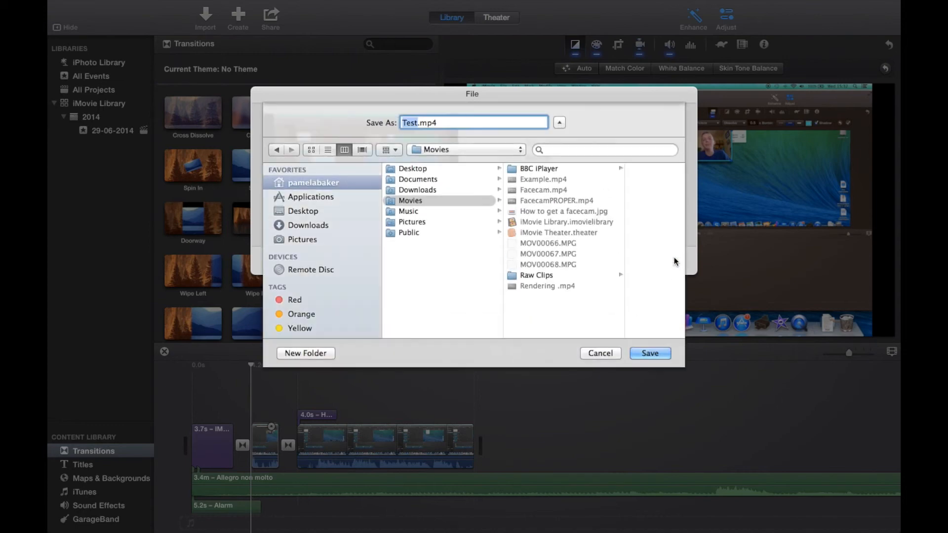
click(416, 201)
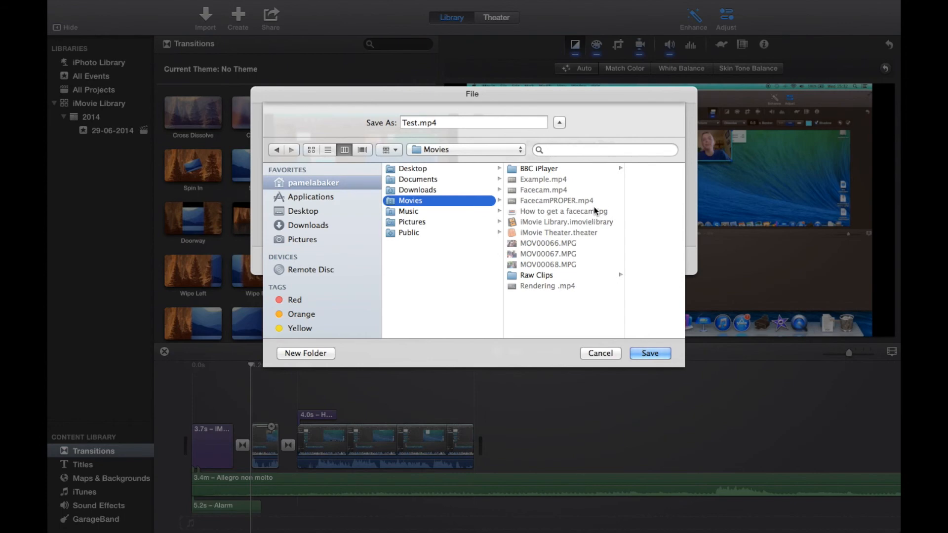
click(644, 355)
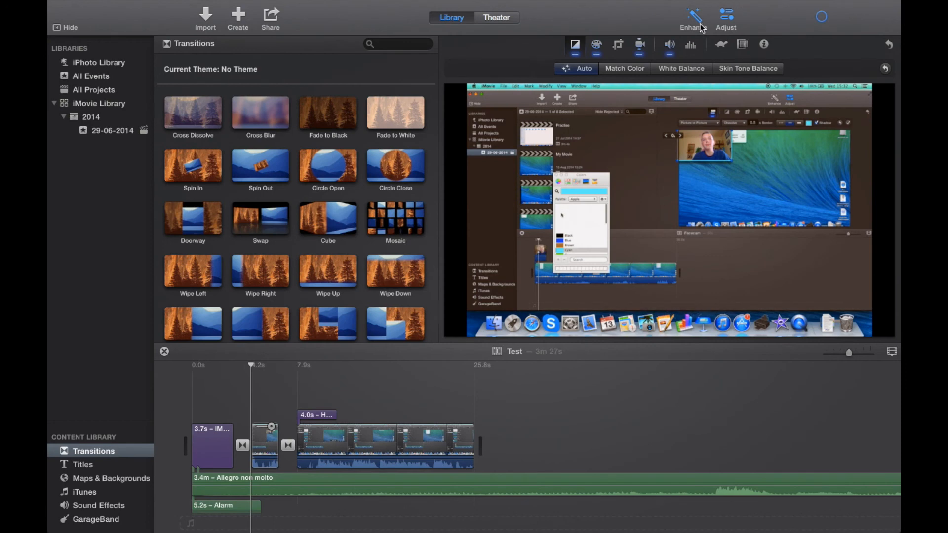
- Check the sharing progress of Test.mp4 and the time remaining, and dismiss the progress details
click(824, 19)
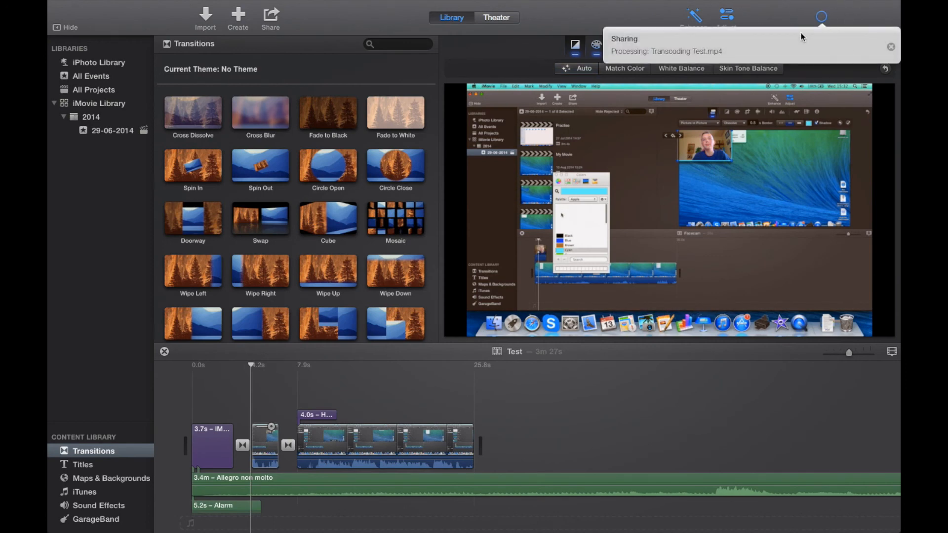
click(873, 19)
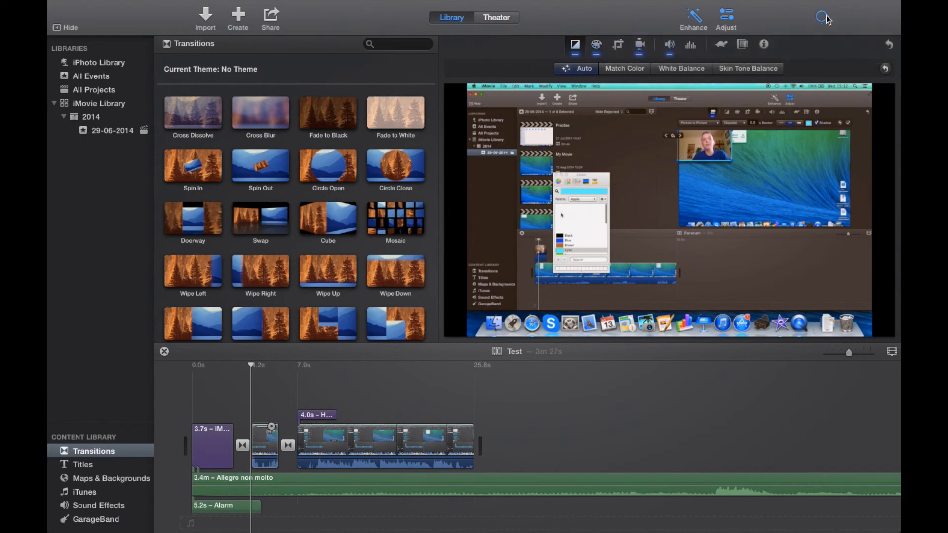
click(825, 14)
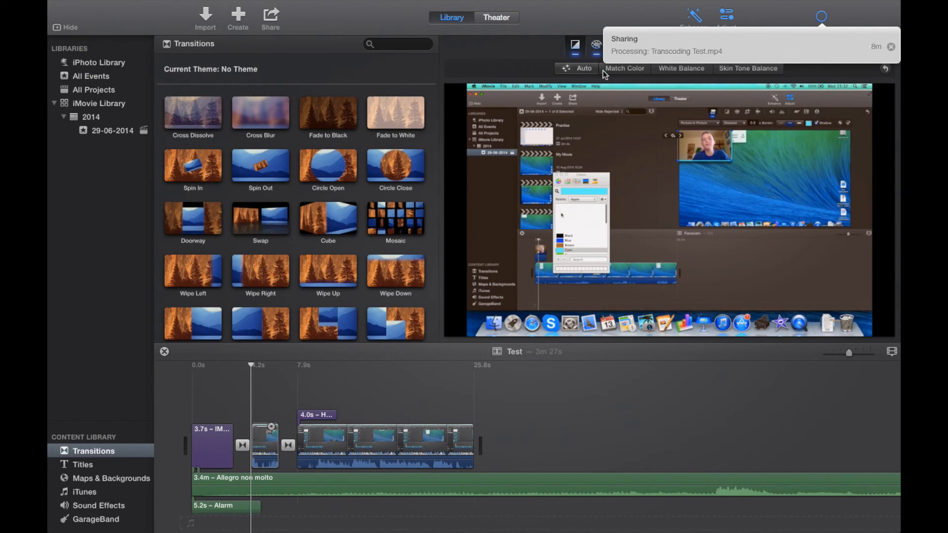
click(757, 9)
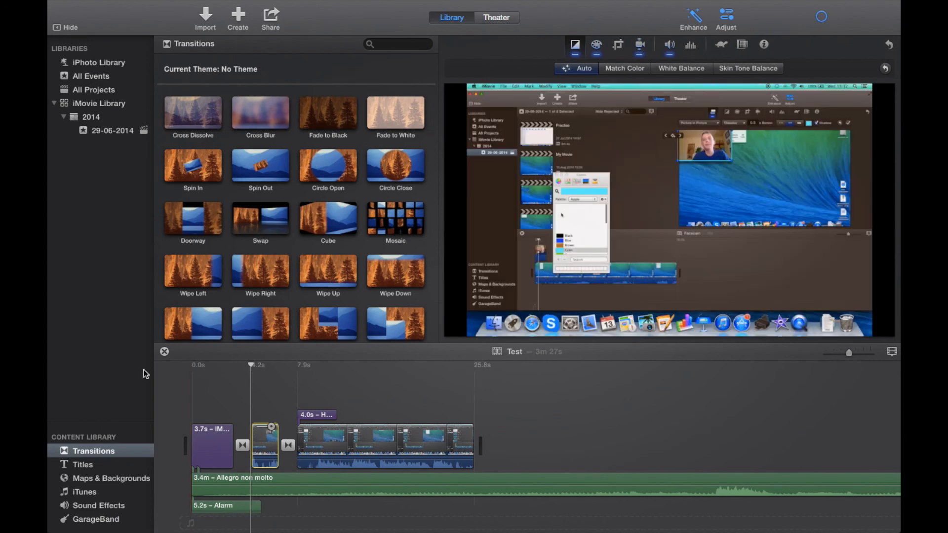
click(99, 463)
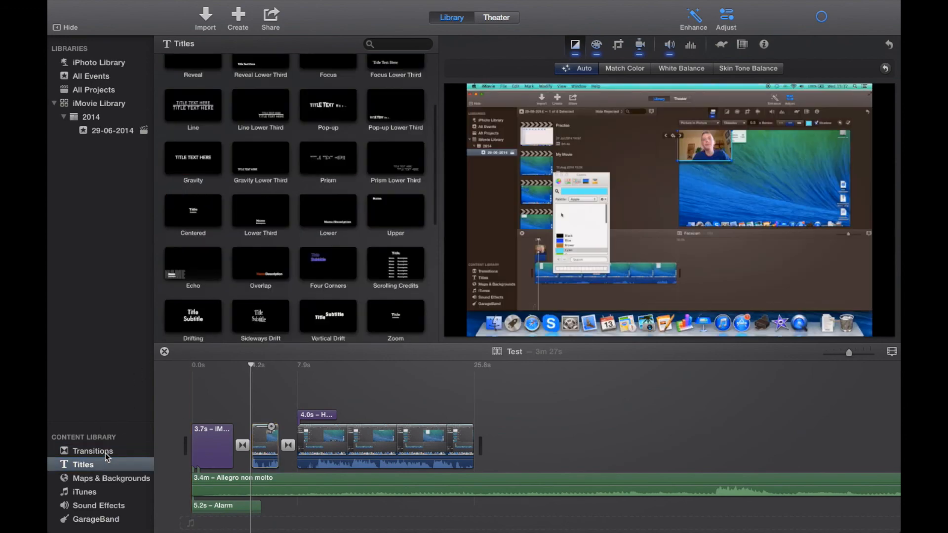
click(105, 452)
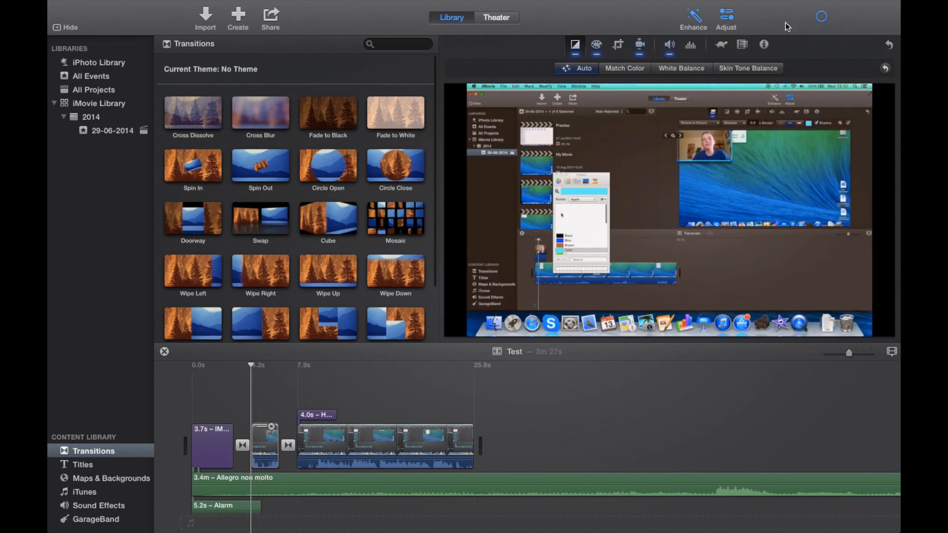
click(596, 45)
click(575, 44)
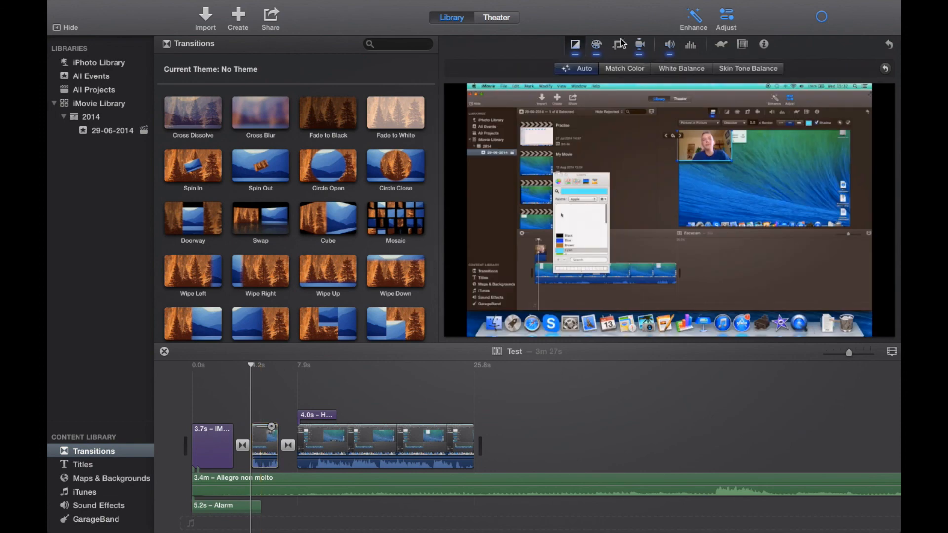
click(618, 45)
click(594, 45)
click(577, 46)
click(642, 47)
click(596, 45)
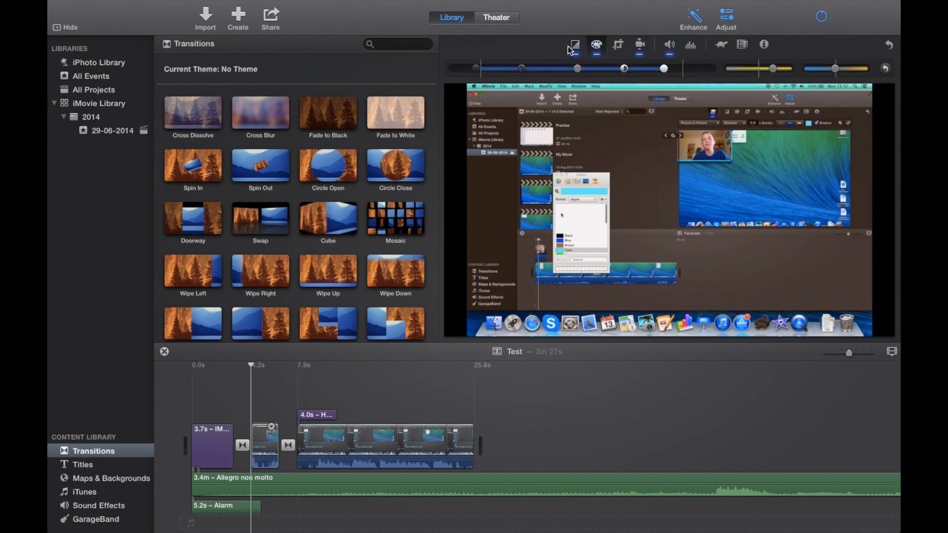
click(576, 48)
- Check the remaining transcoding time of Test.mp4 once more and close the progress details
click(822, 19)
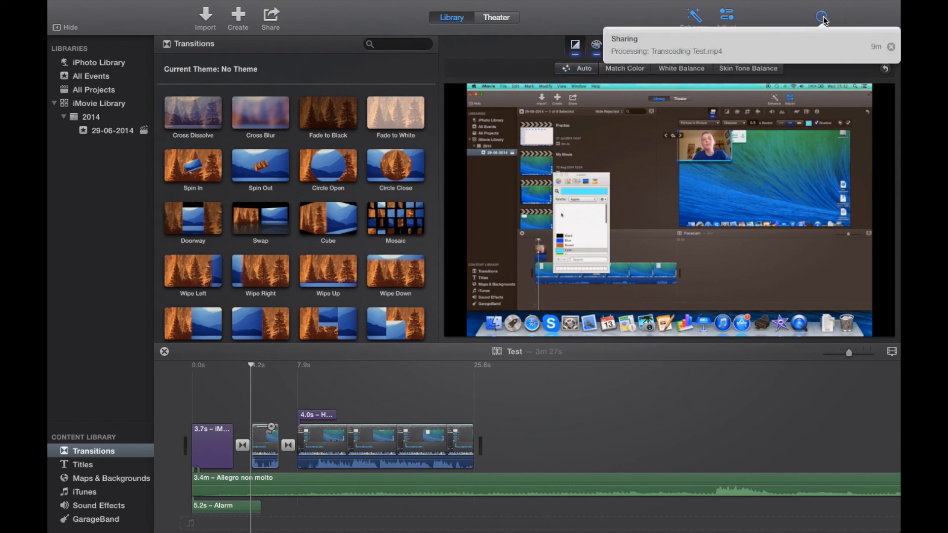
click(860, 17)
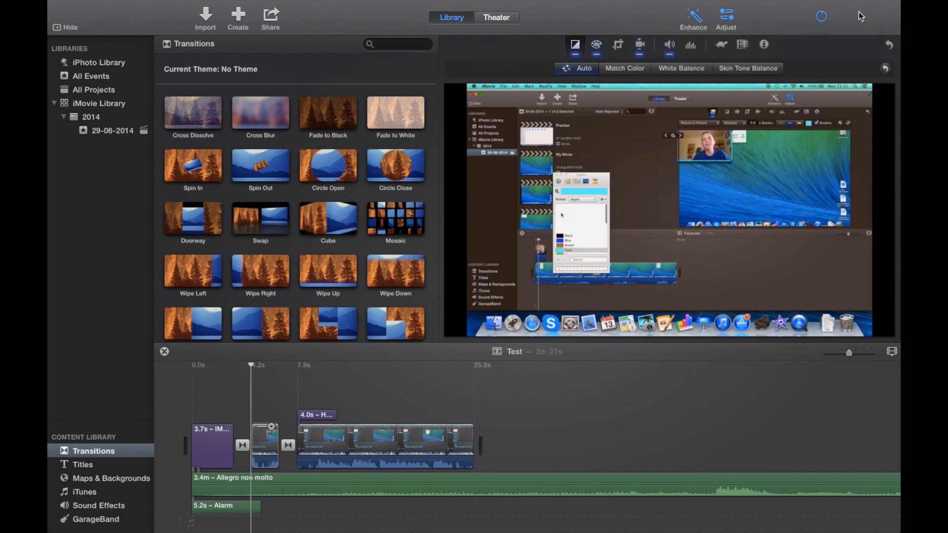